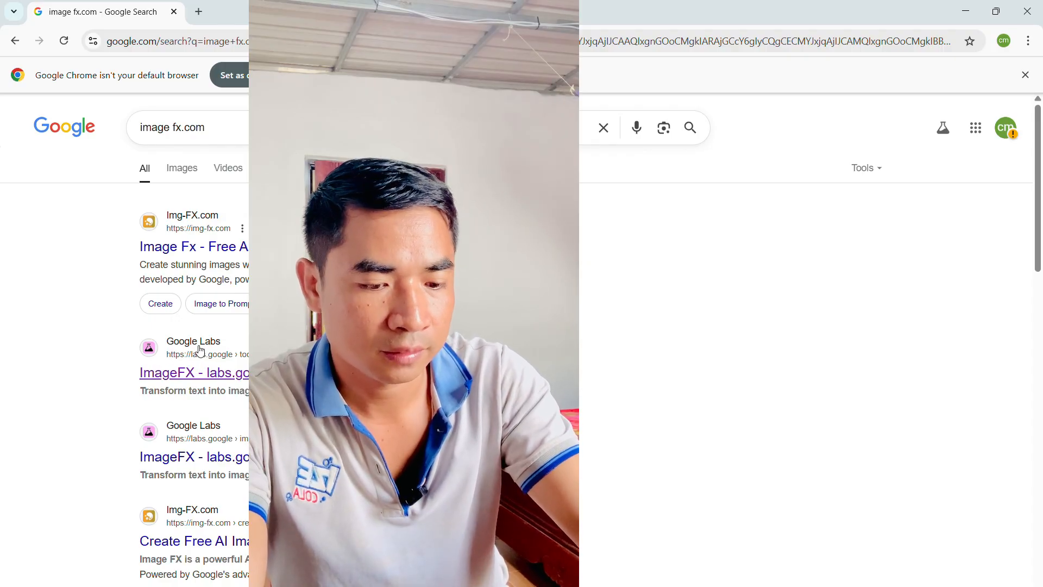
Step: Open Google Labs' ImageFX tool and configure it for the Best quality model and Portrait (9:16) aspect ratio
{"action": "left_click", "coordinate": [202, 351]}
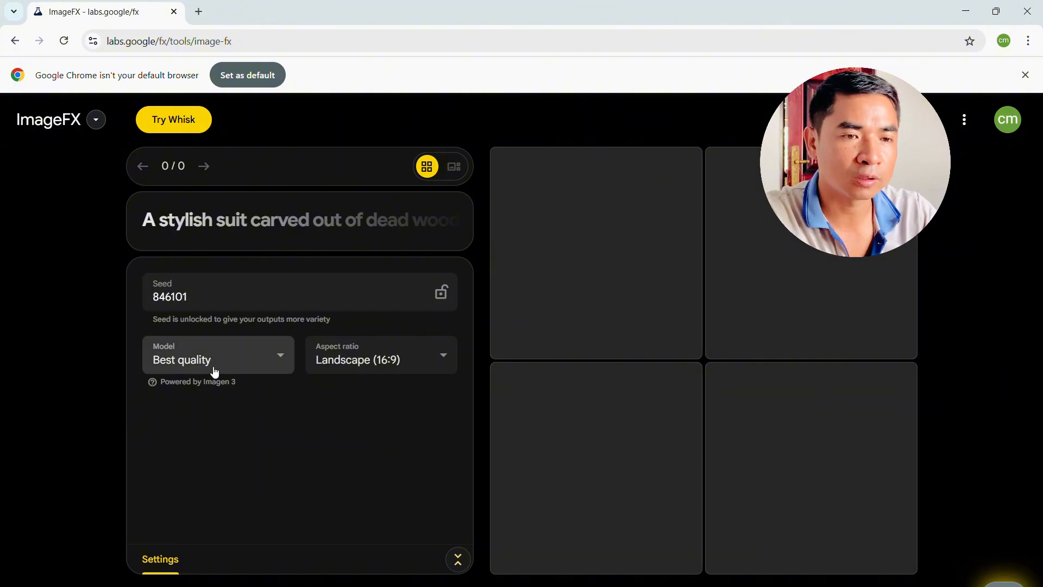
{"action": "left_click", "coordinate": [283, 359]}
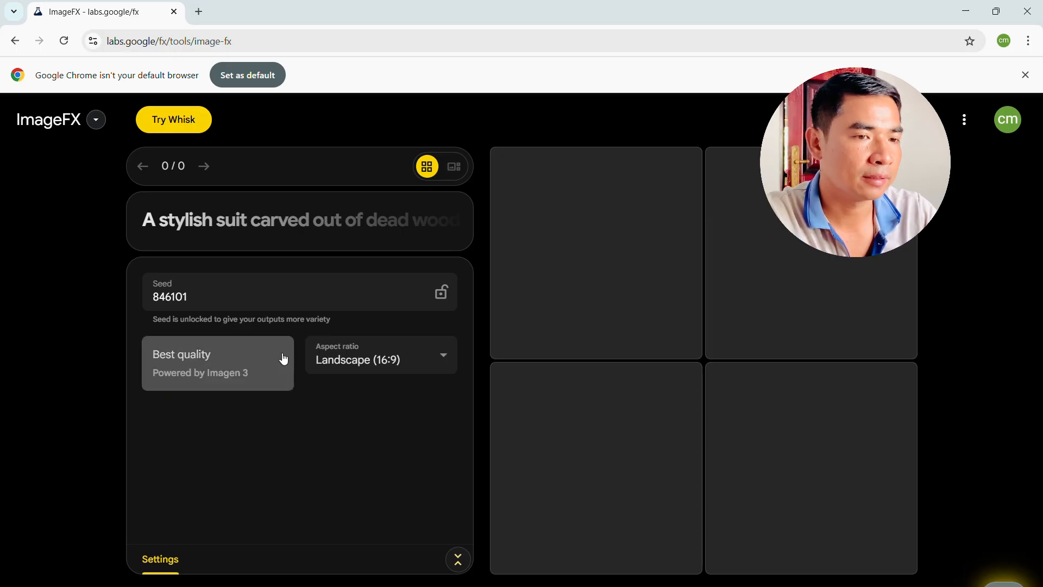
{"action": "left_click", "coordinate": [216, 357]}
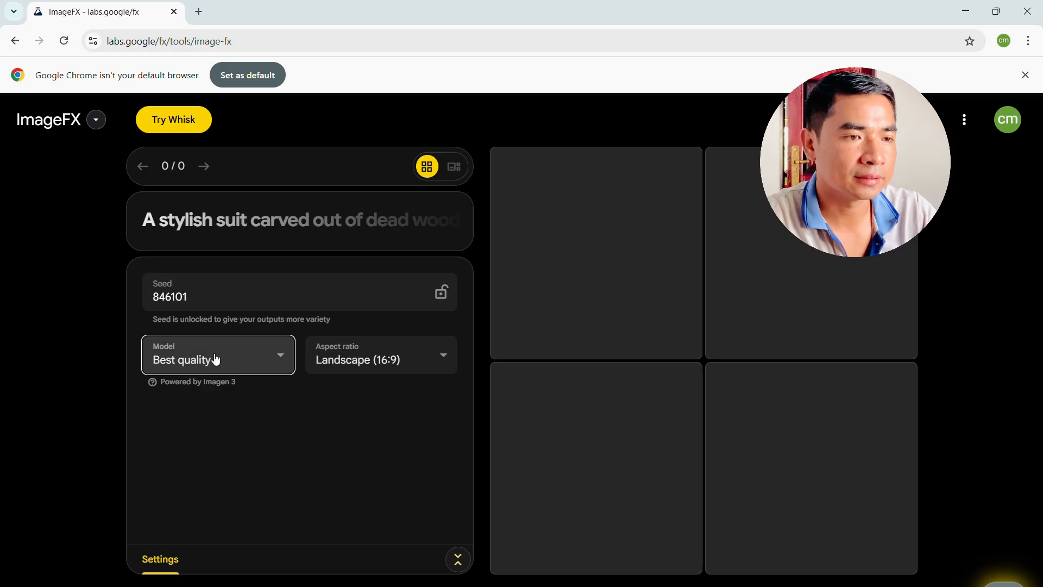
{"action": "left_click", "coordinate": [445, 360]}
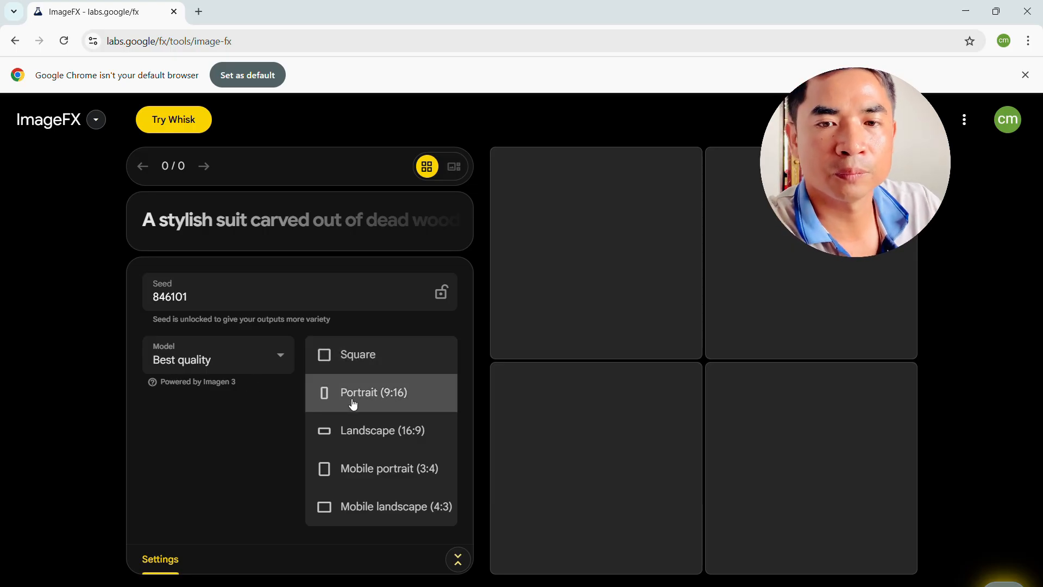
{"action": "left_click", "coordinate": [380, 392]}
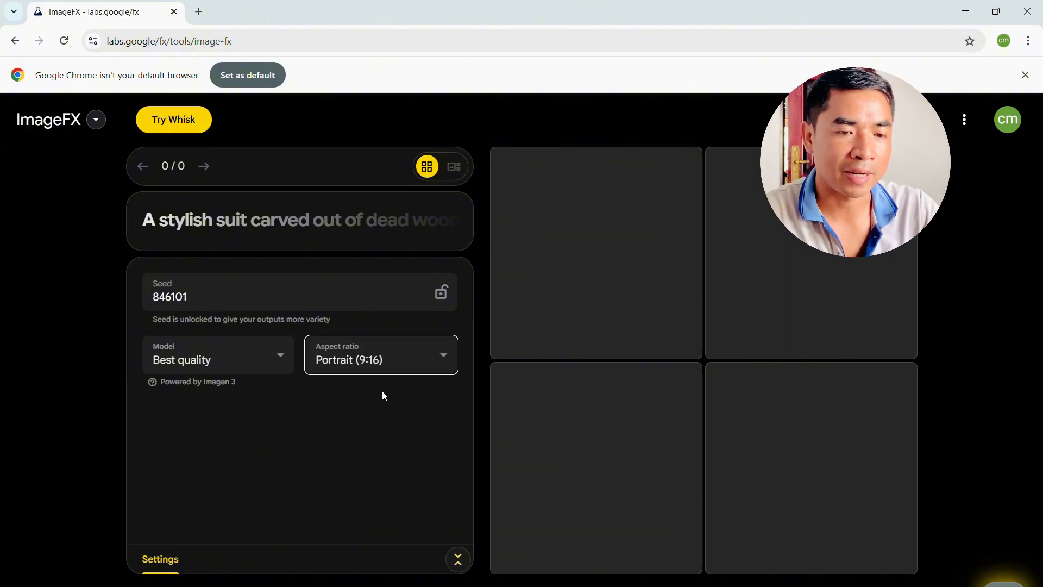
Step: Enter the image prompt "A beautiful Khmer woman,black long hair,grey skin,wear short dress,walk near Angkor wat temple"
{"action": "left_click", "coordinate": [264, 217]}
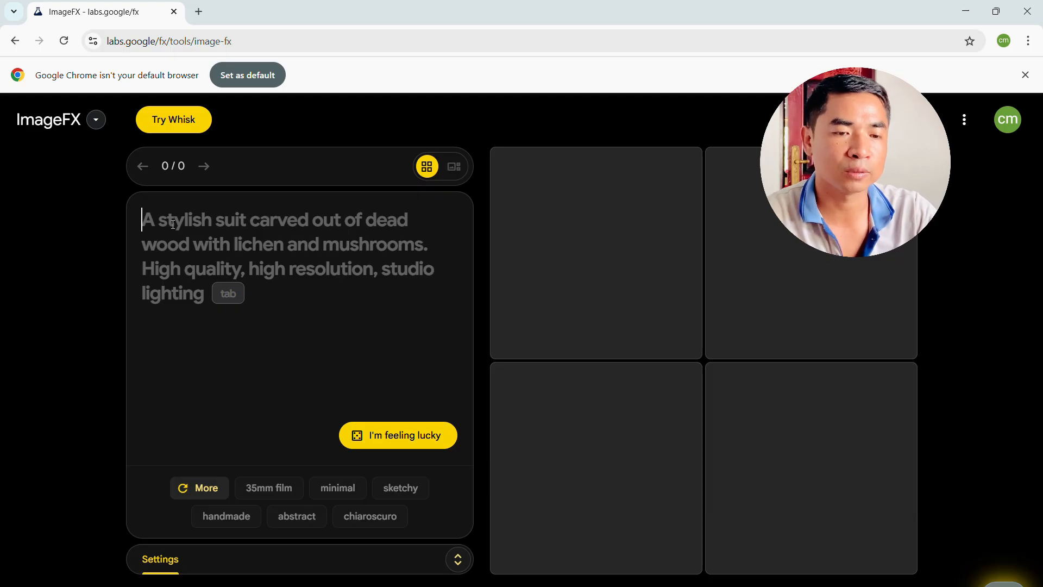
{"action": "type", "text": "A"}
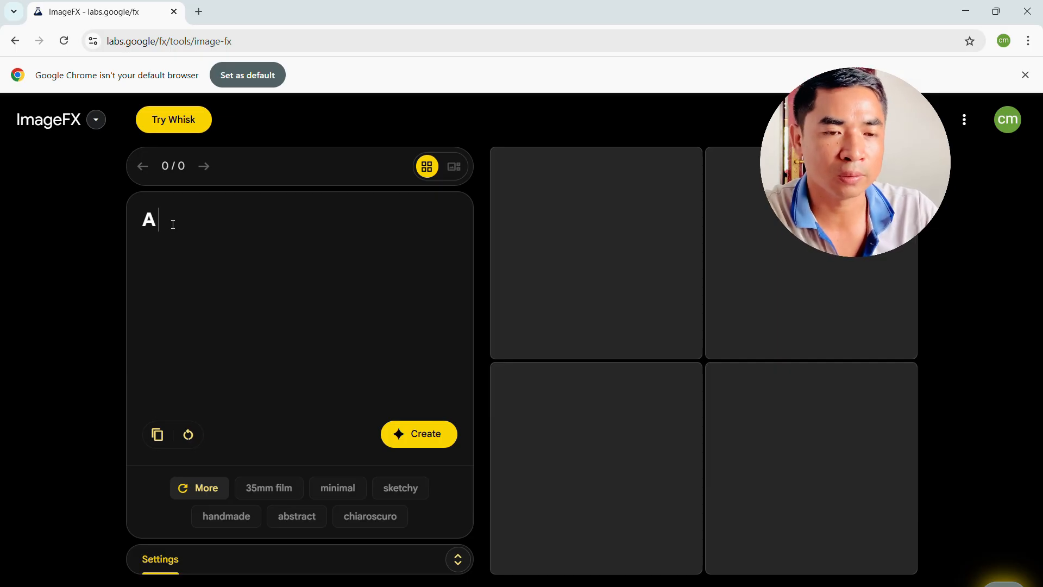
{"action": "type", "text": "bea"}
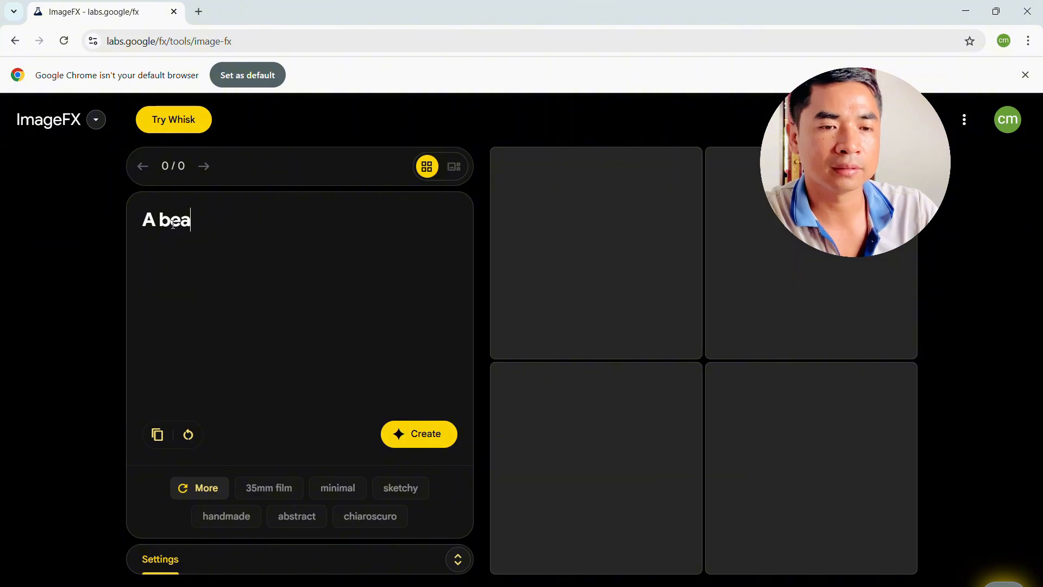
{"action": "type", "text": "utifu"}
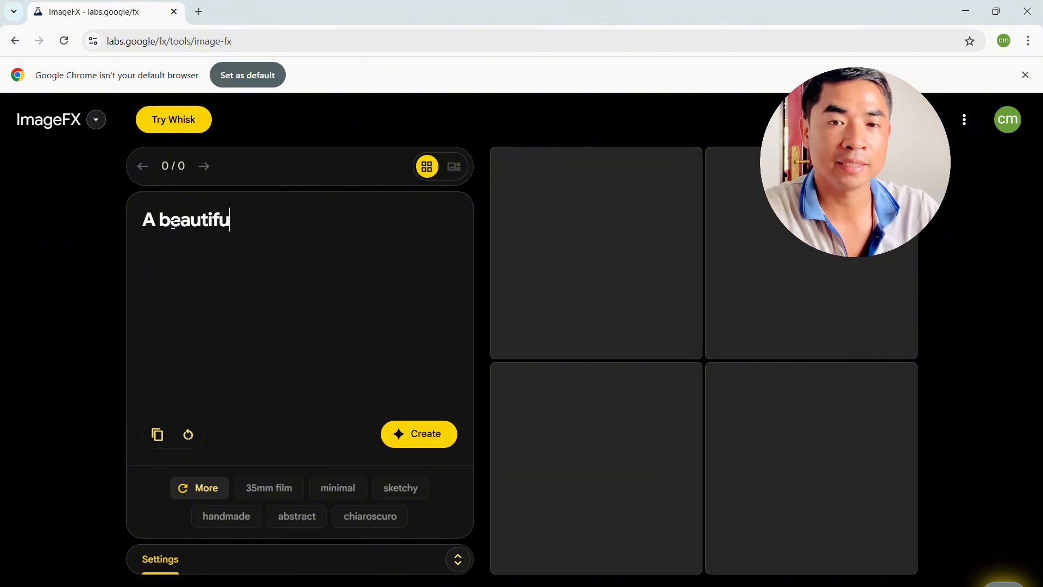
{"action": "type", "text": "l "}
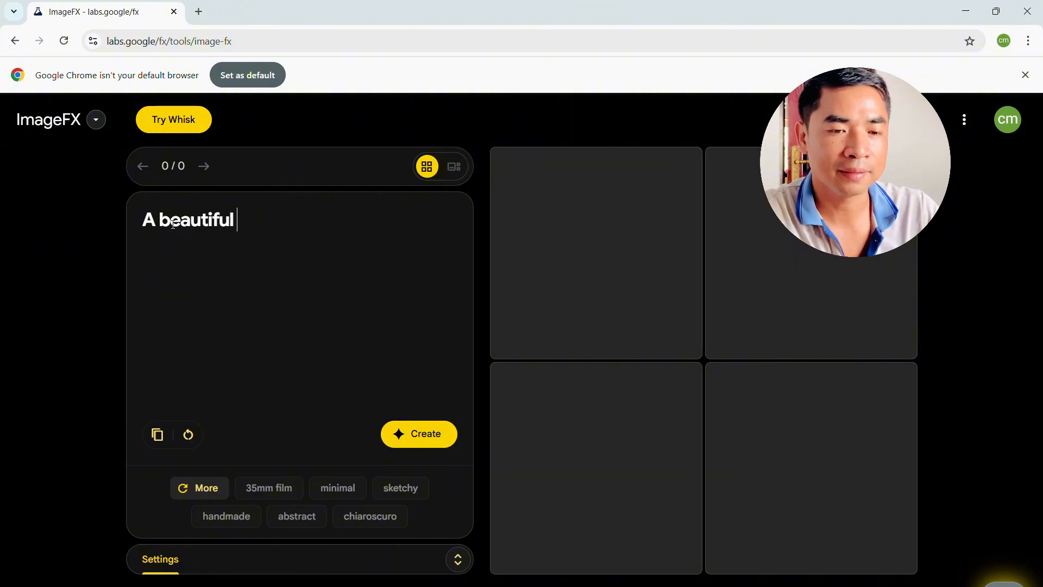
{"action": "type", "text": "Khm"}
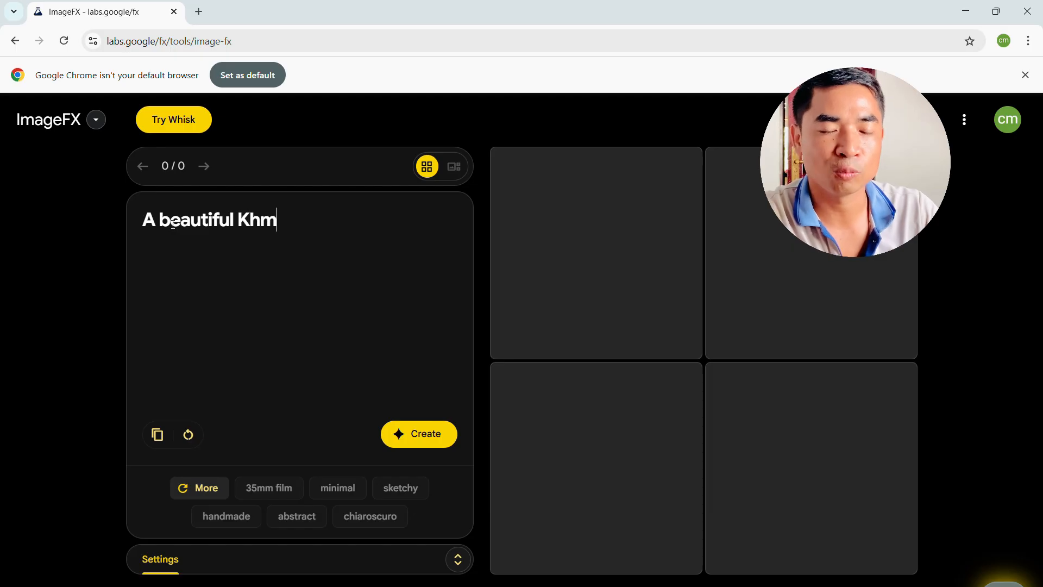
{"action": "type", "text": "er woman"}
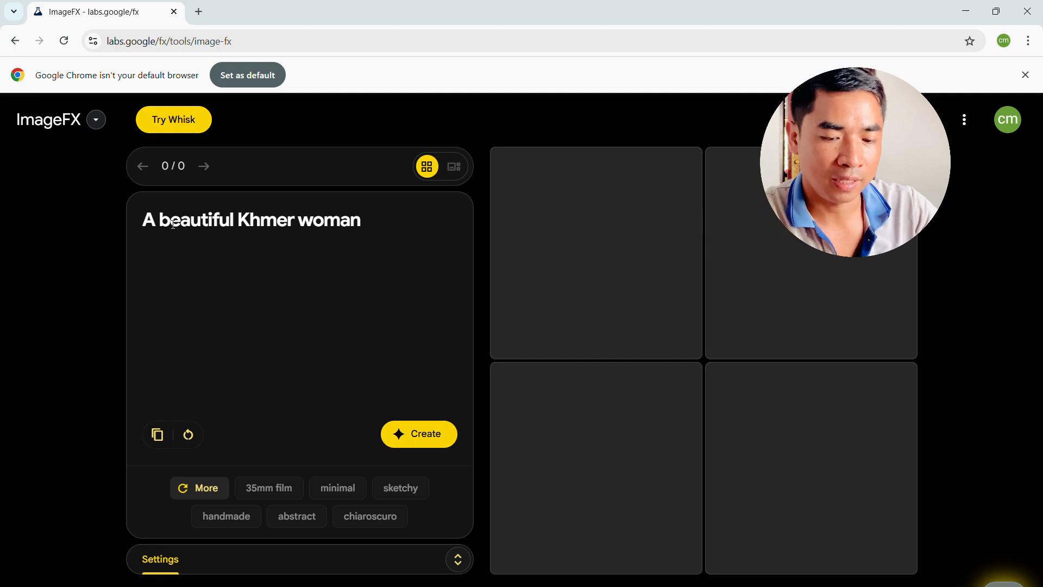
{"action": "type", "text": ","}
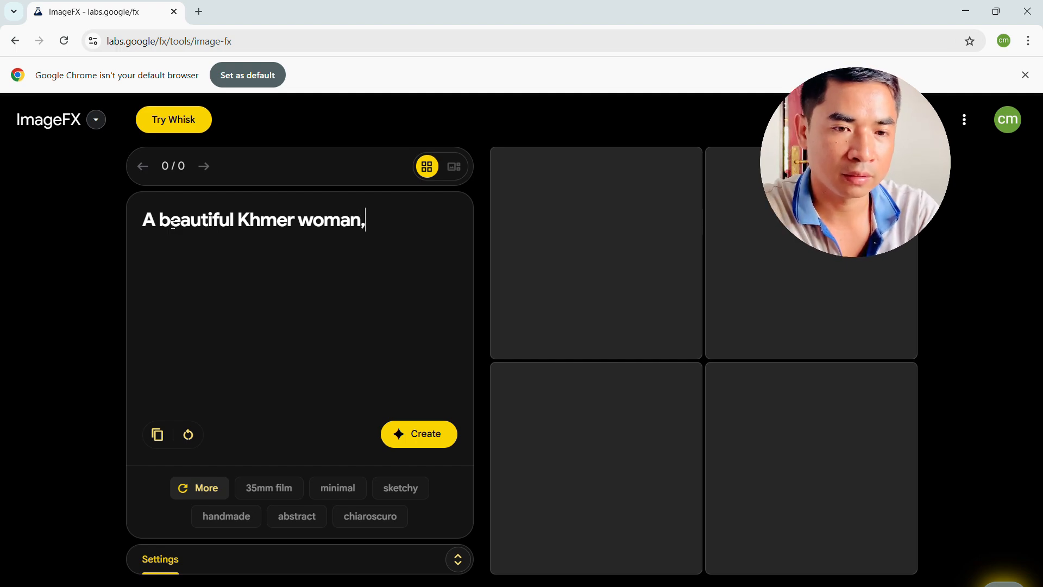
{"action": "type", "text": "black"}
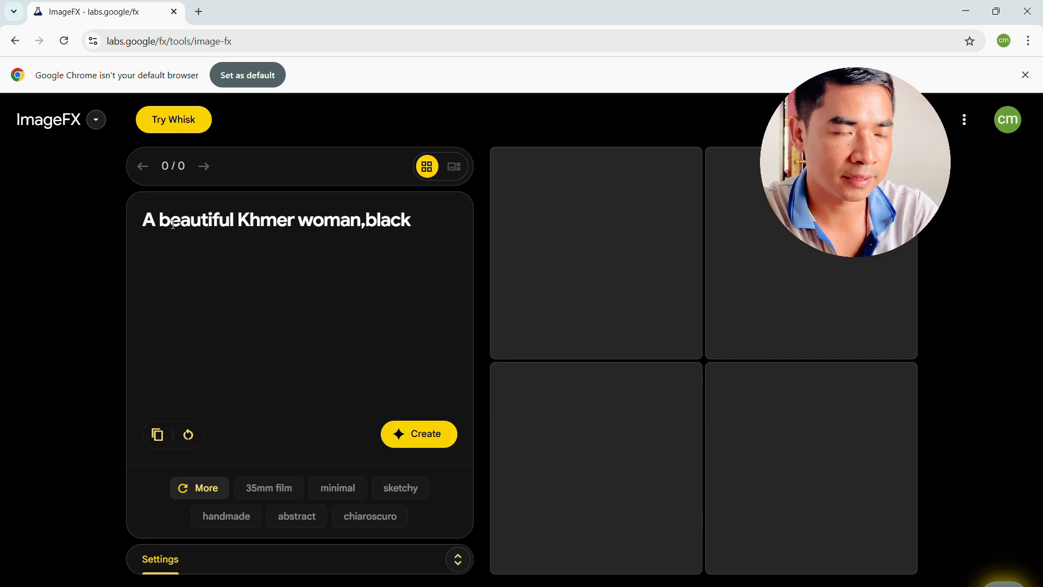
{"action": "type", "text": " long"}
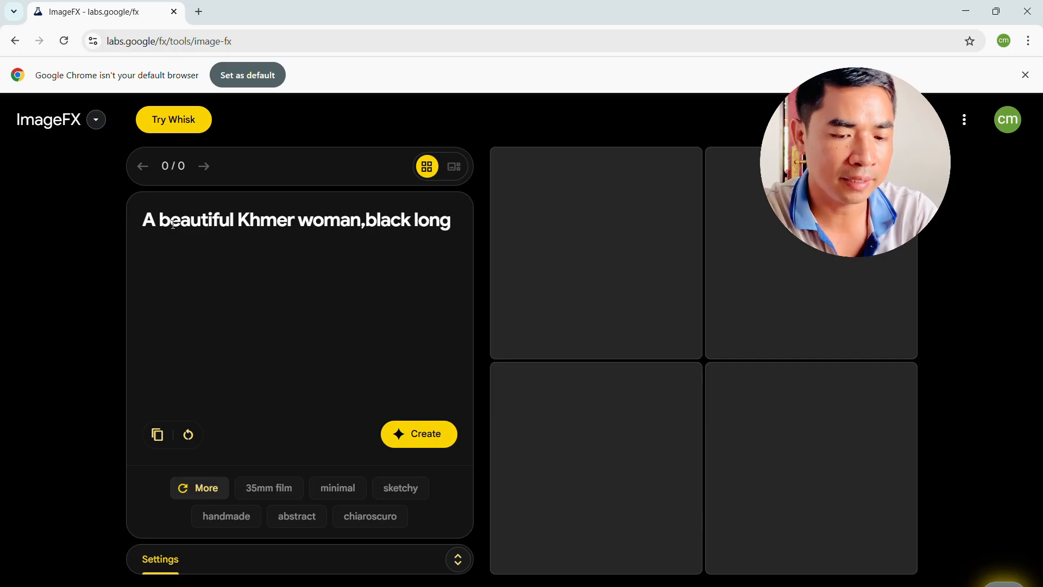
{"action": "type", "text": " hair"}
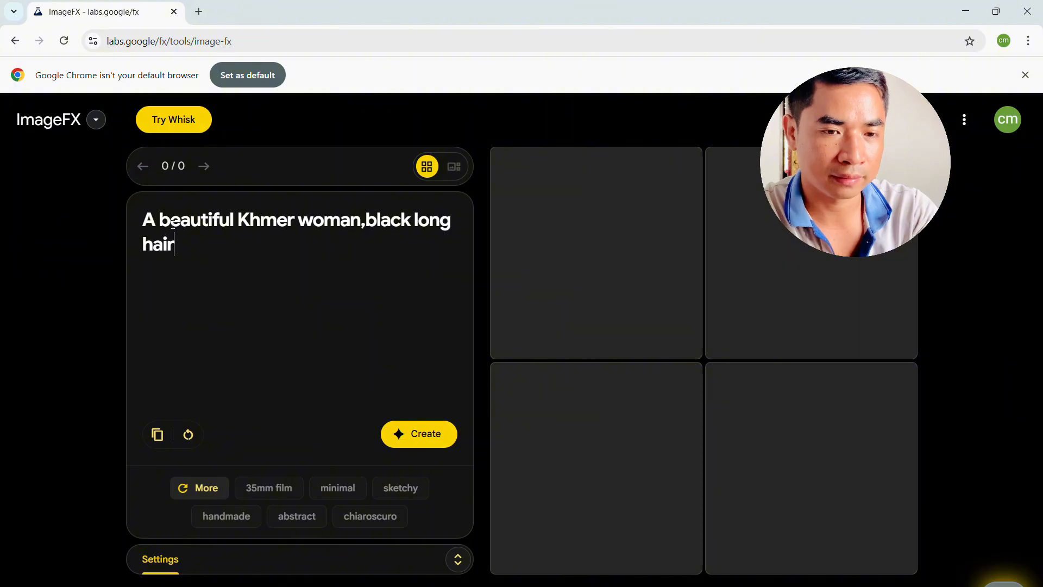
{"action": "type", "text": ","}
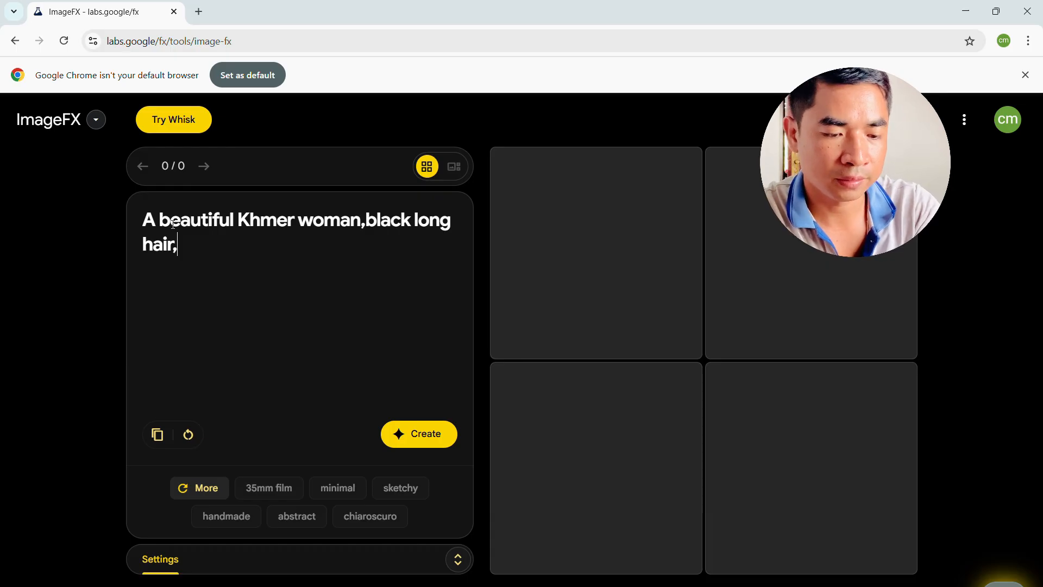
{"action": "type", "text": "grey "}
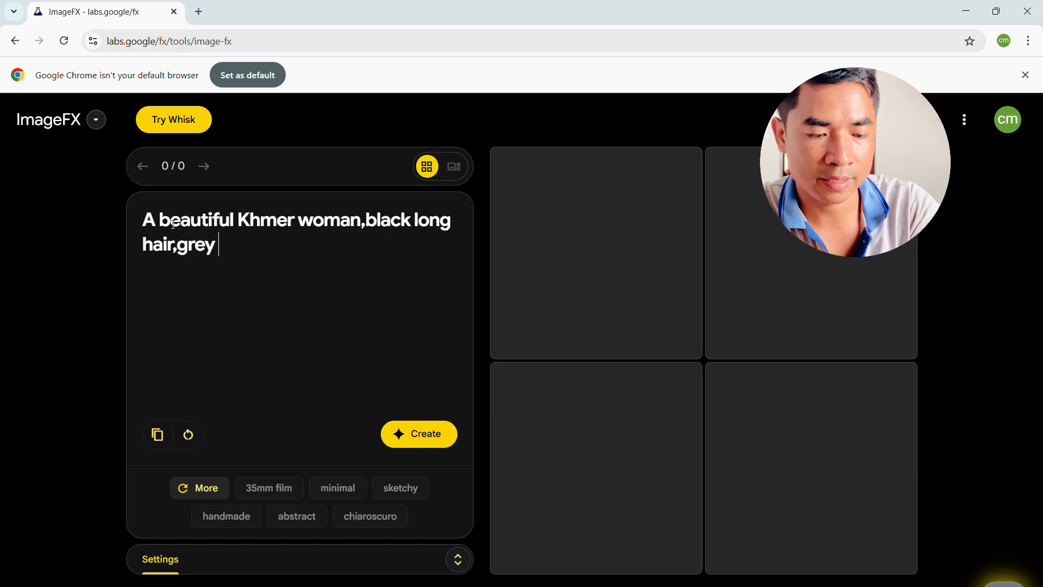
{"action": "type", "text": "skin"}
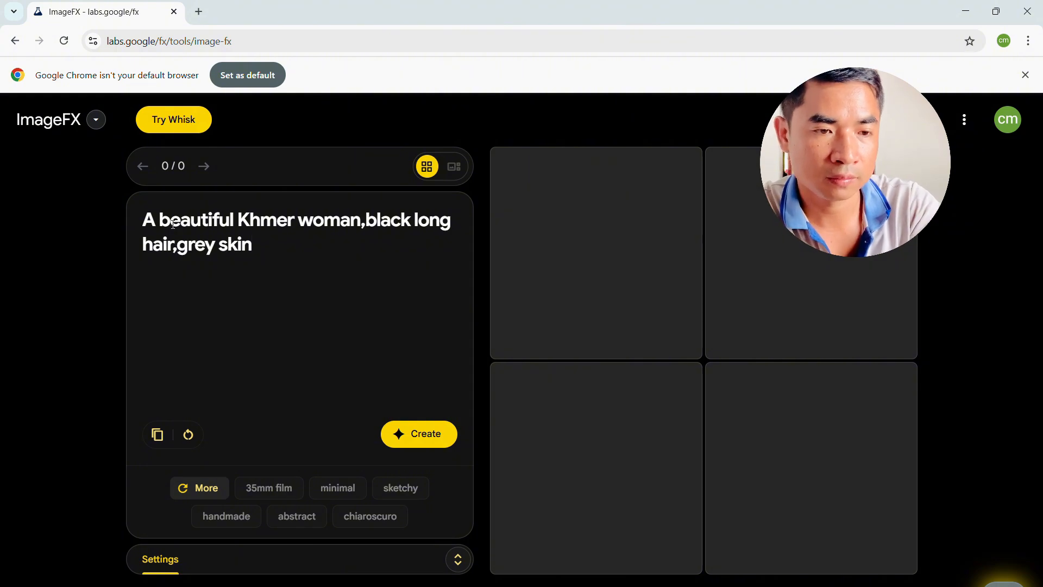
{"action": "type", "text": ","}
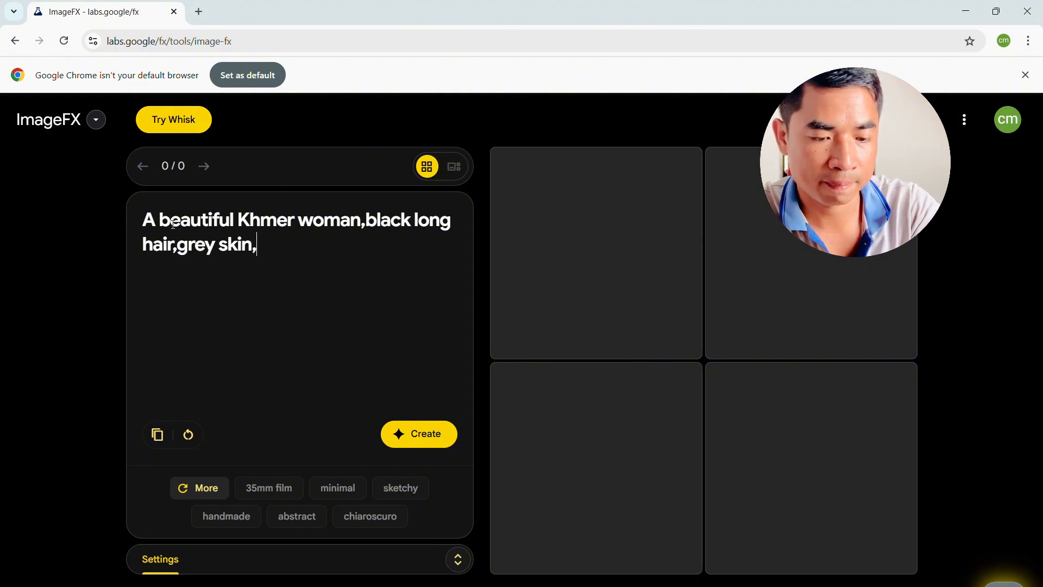
{"action": "type", "text": "w"}
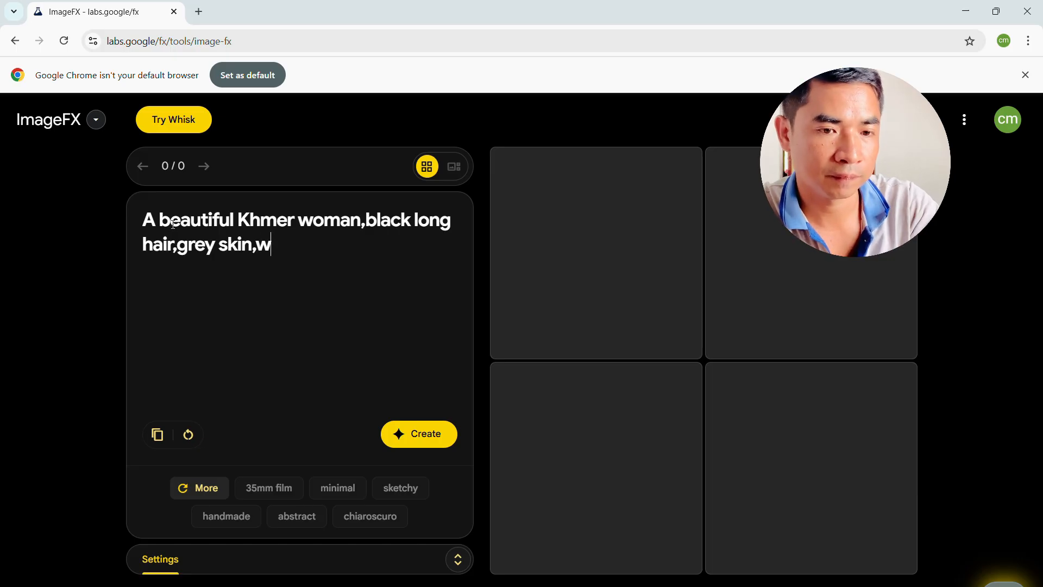
{"action": "type", "text": "ear"}
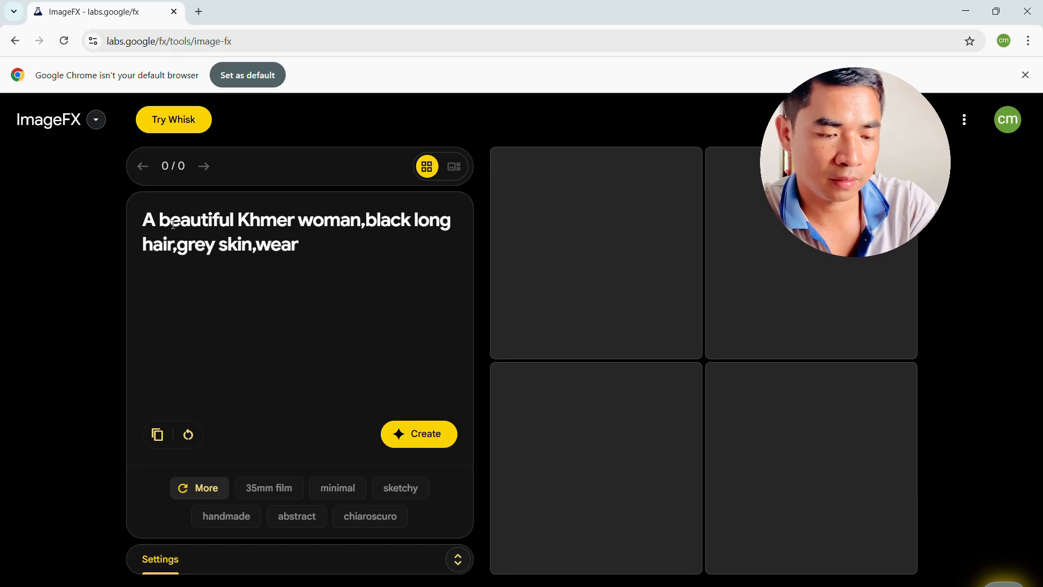
{"action": "type", "text": " s"}
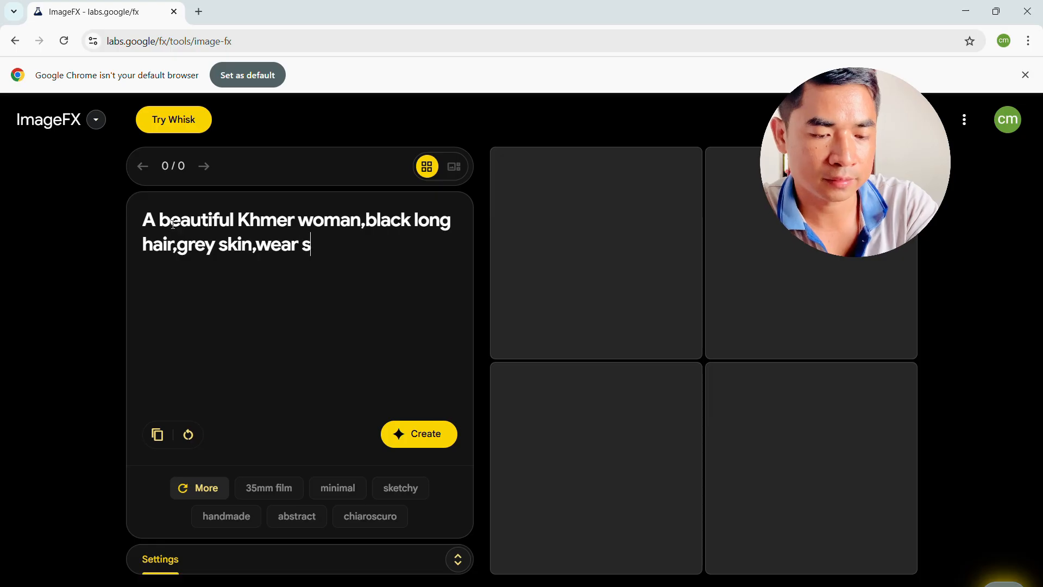
{"action": "type", "text": "hort"}
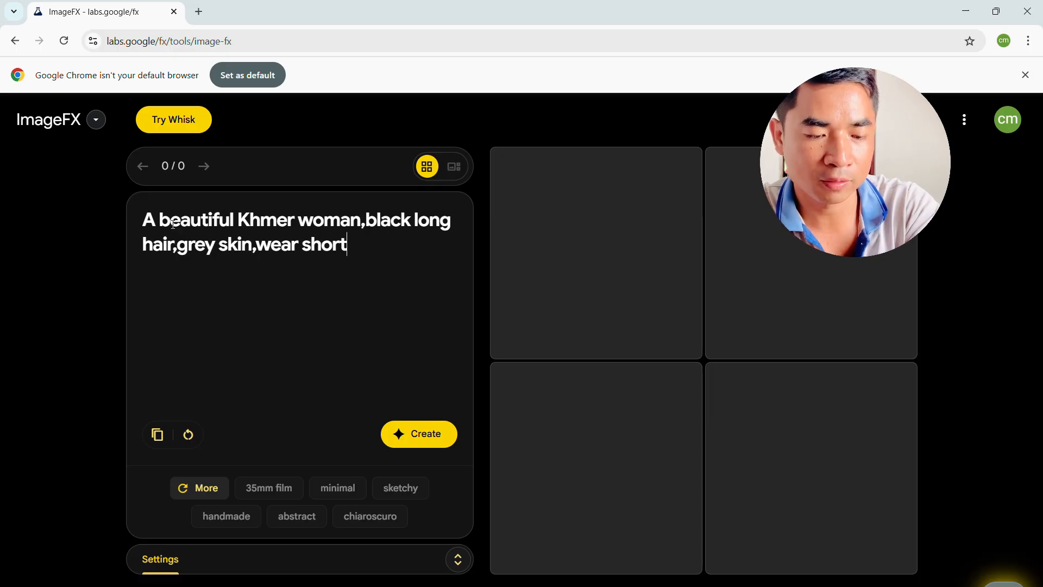
{"action": "type", "text": " dre"}
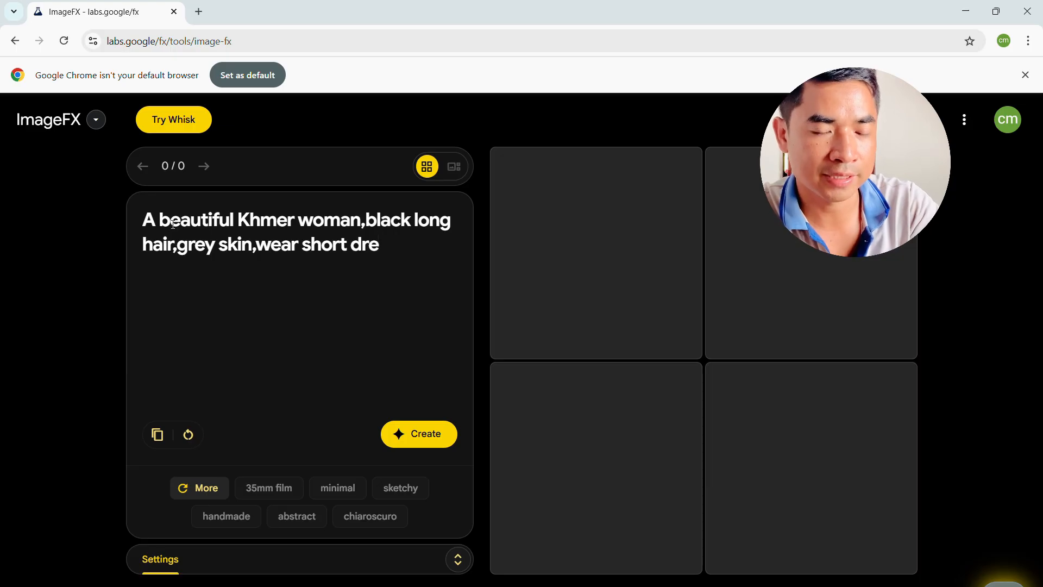
{"action": "type", "text": "ss"}
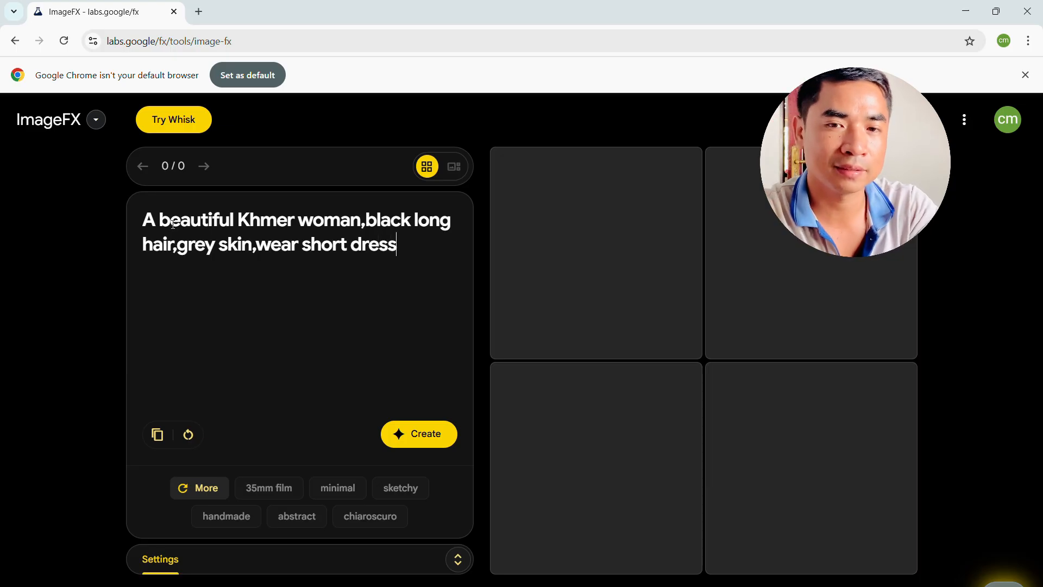
{"action": "type", "text": ","}
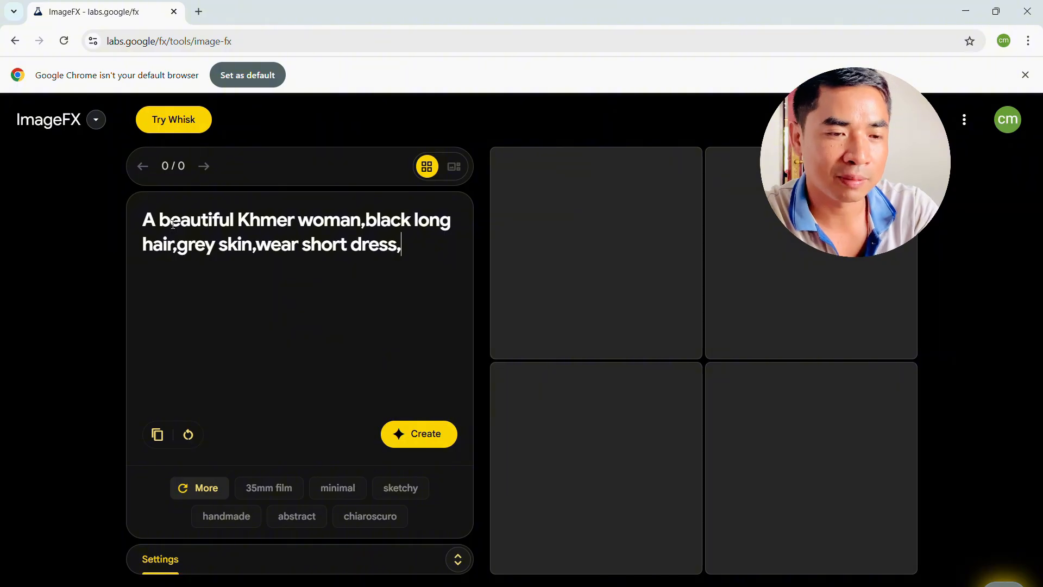
{"action": "type", "text": "walk"}
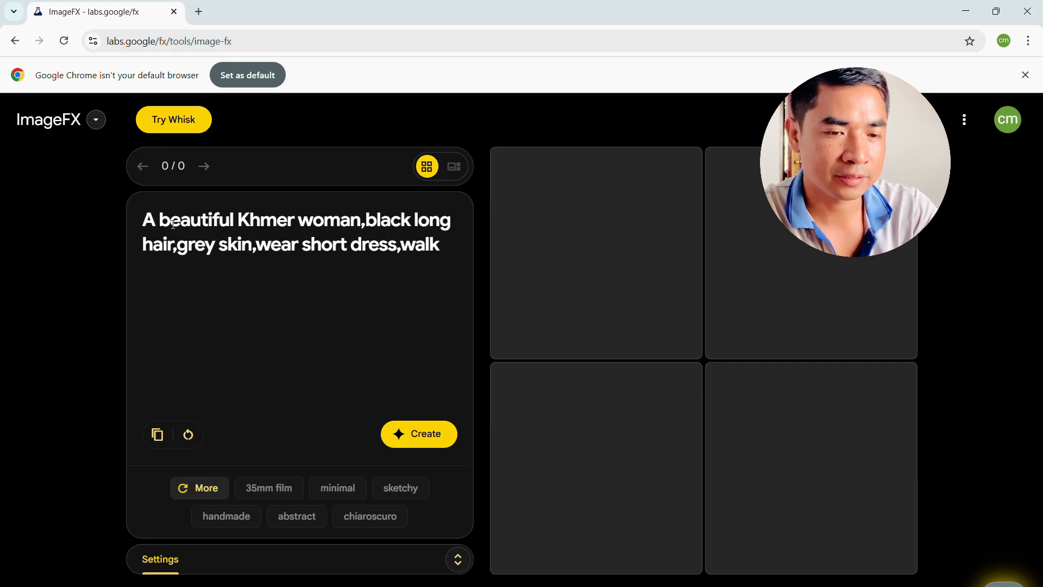
{"action": "type", "text": "n"}
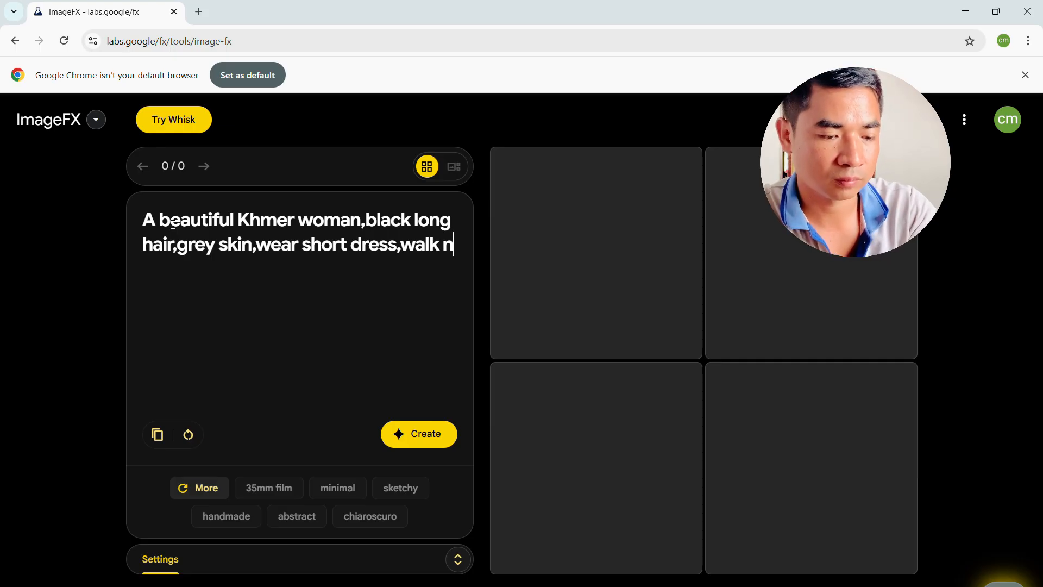
{"action": "type", "text": "ear A"}
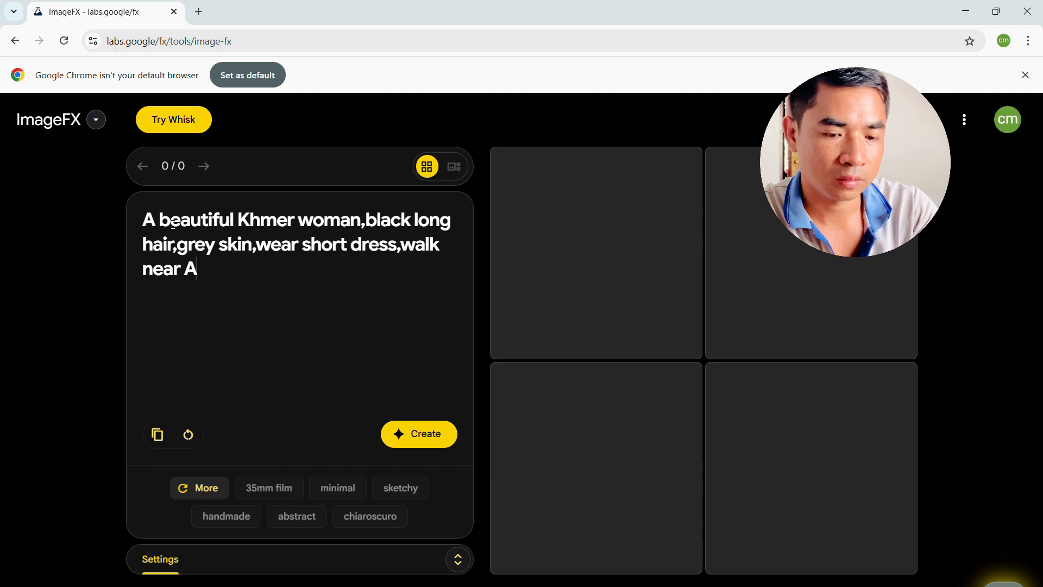
{"action": "type", "text": "ng"}
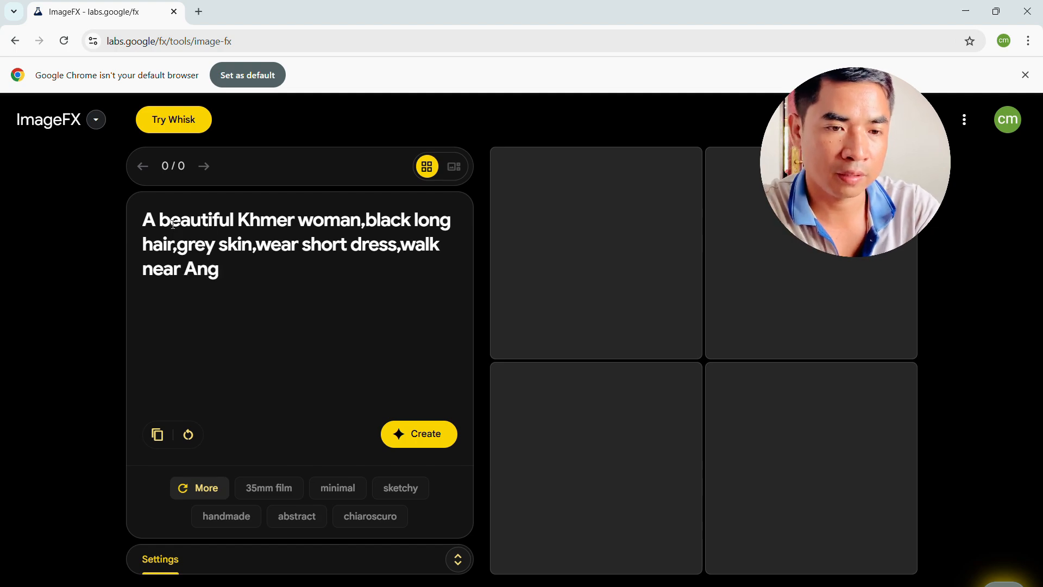
{"action": "type", "text": "kor"}
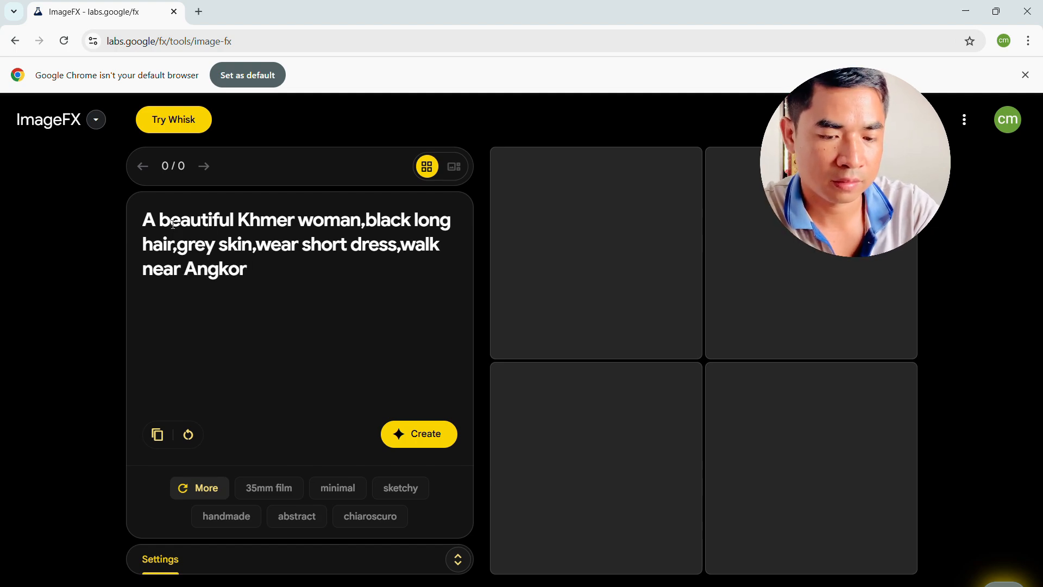
{"action": "type", "text": " wat"}
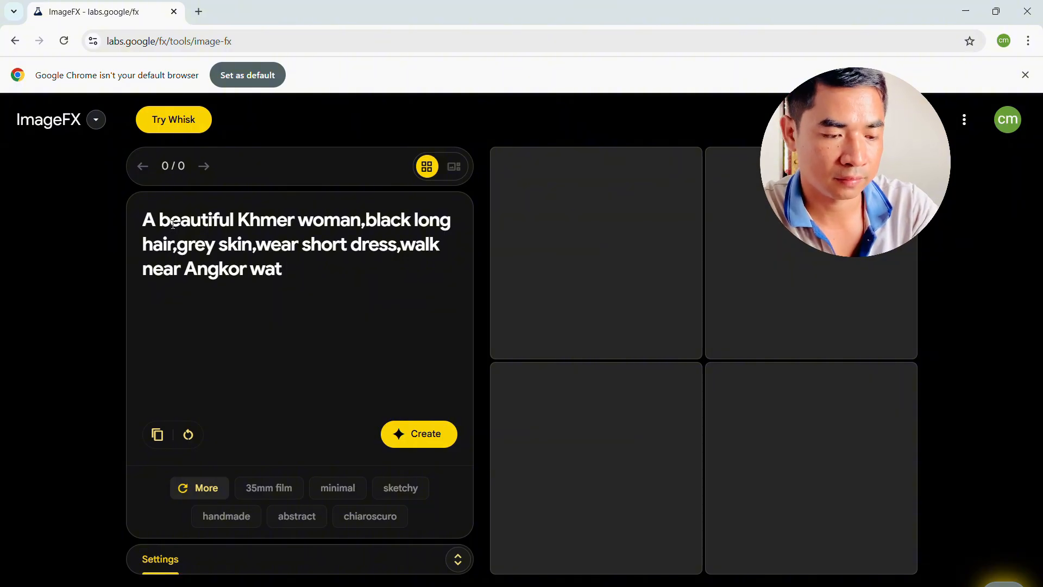
{"action": "type", "text": "te"}
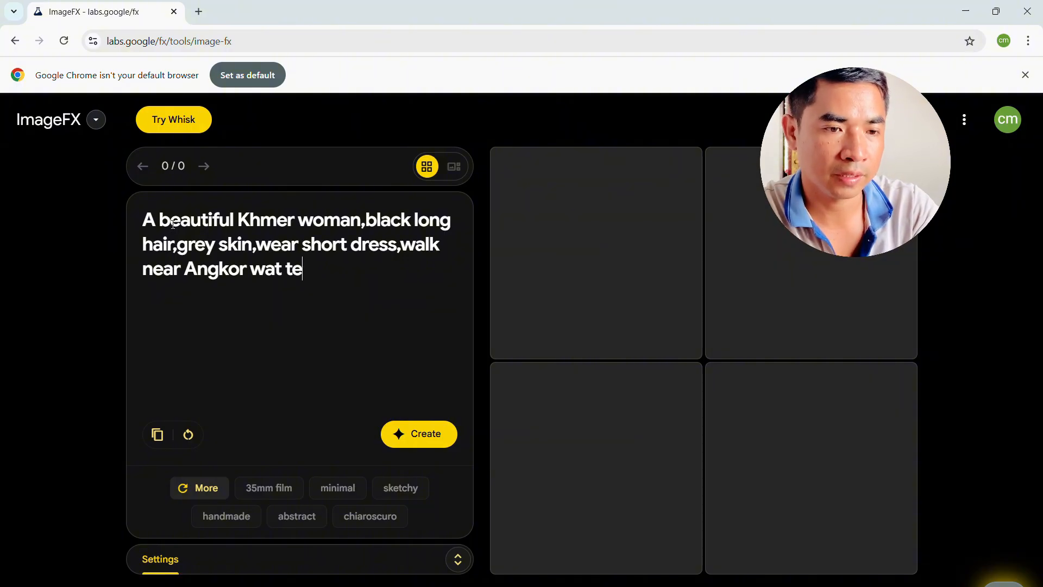
{"action": "type", "text": "mple"}
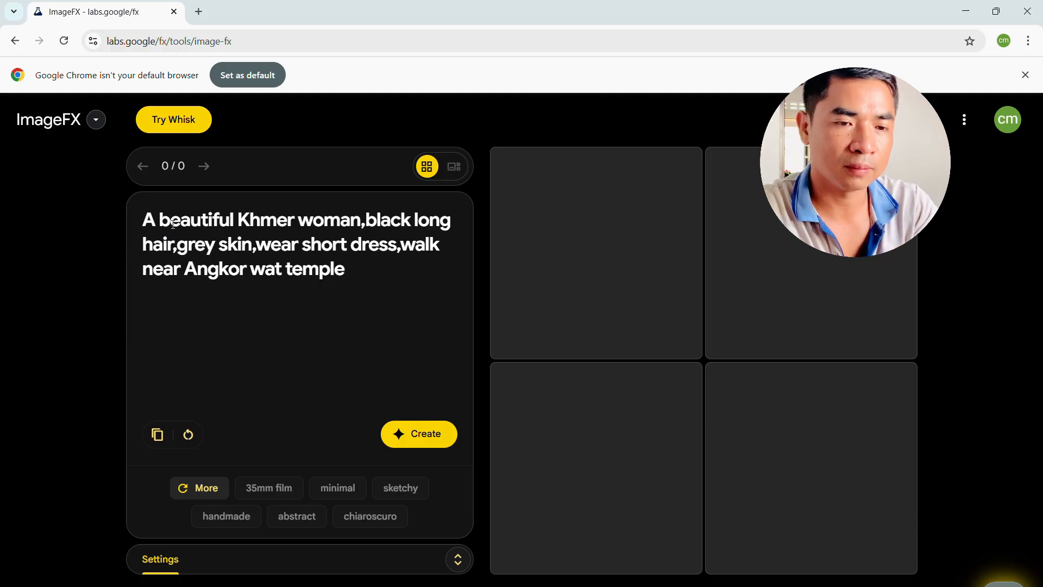
Step: Extend the end of the image prompt with "with her family."
{"action": "type", "text": "."}
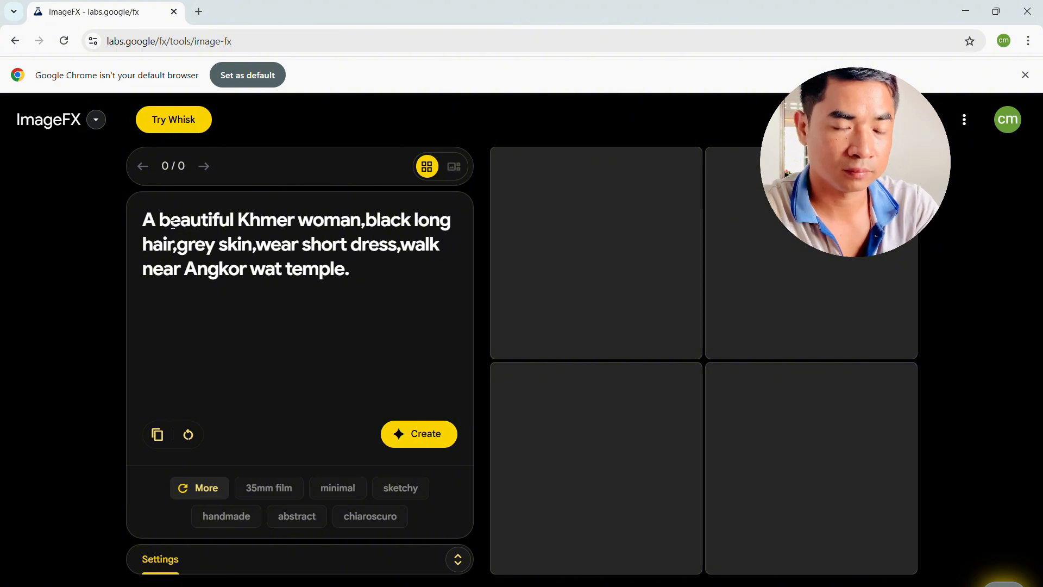
{"action": "key", "text": "BackSpace"}
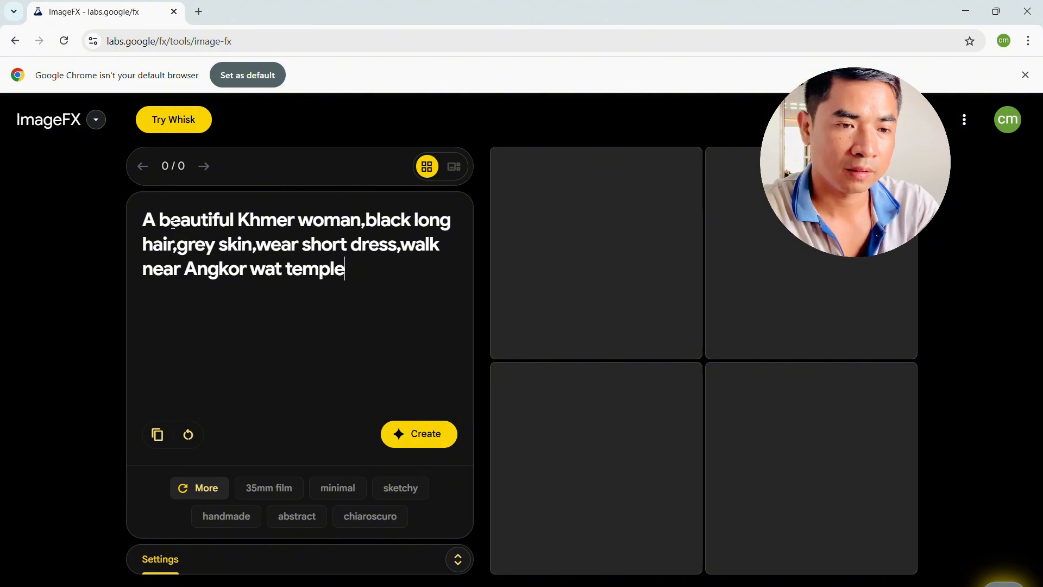
{"action": "type", "text": "wi"}
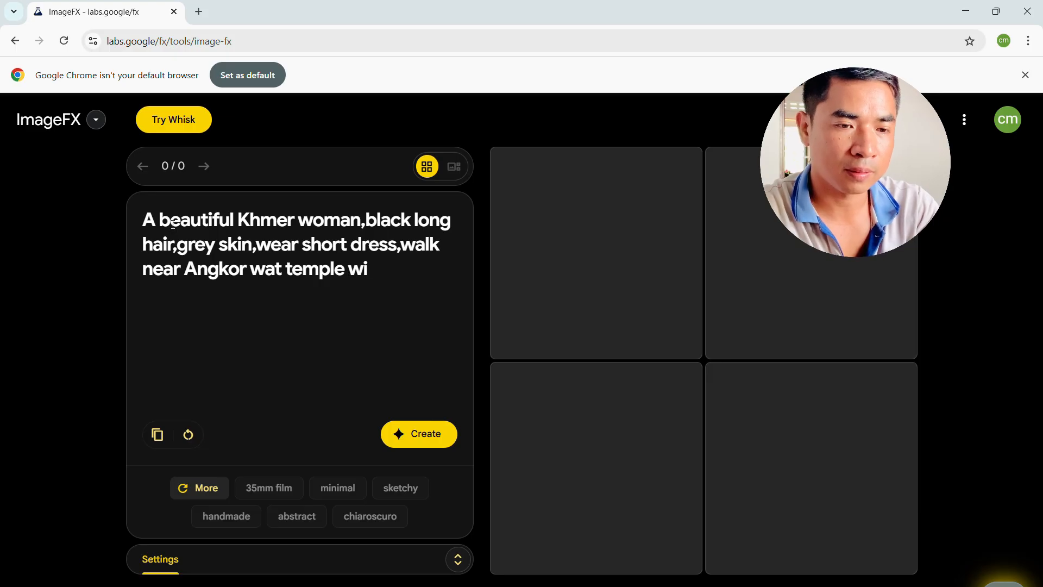
{"action": "type", "text": "th h"}
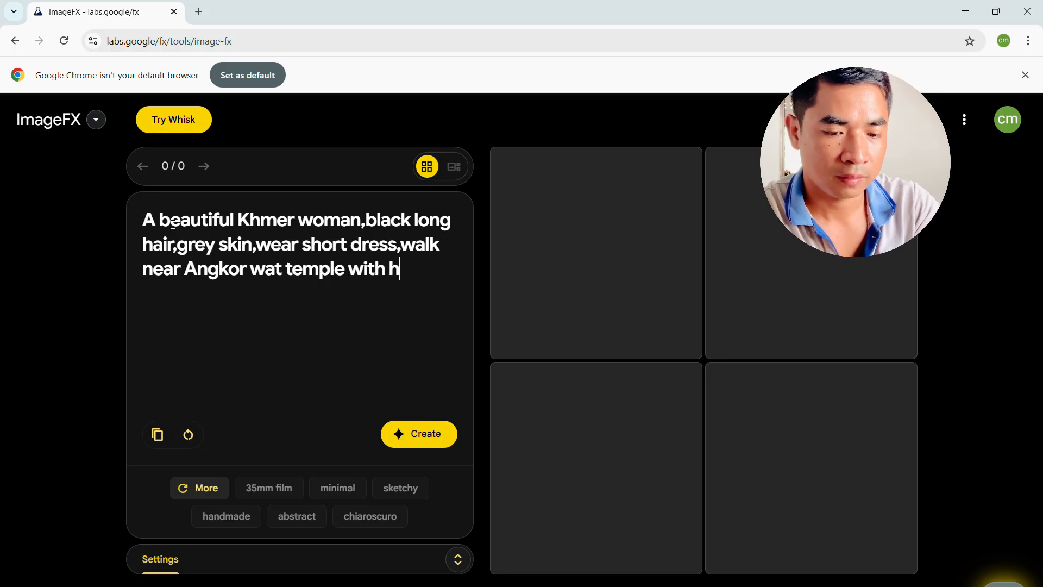
{"action": "type", "text": "er "}
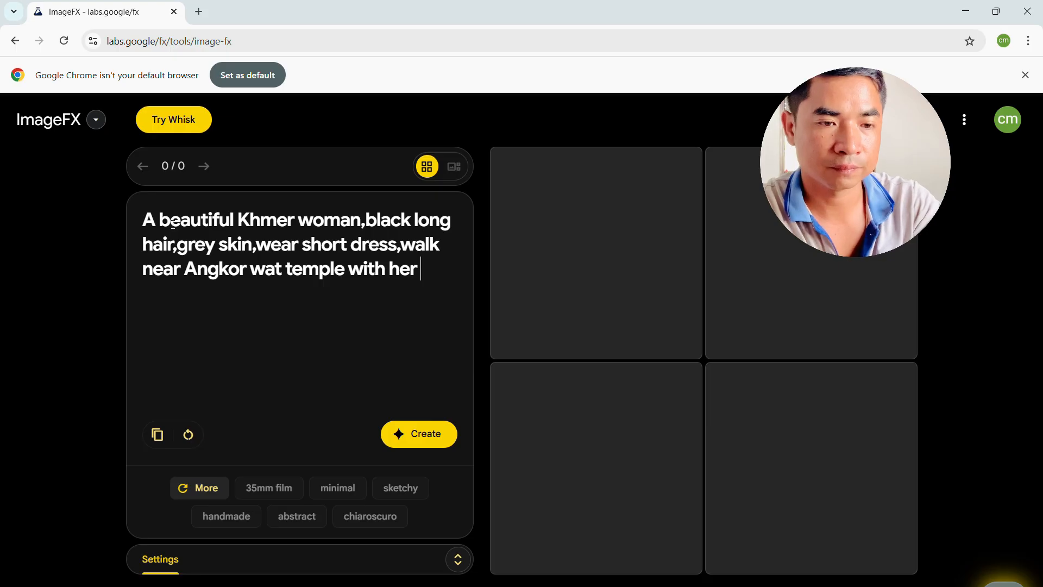
{"action": "type", "text": "family"}
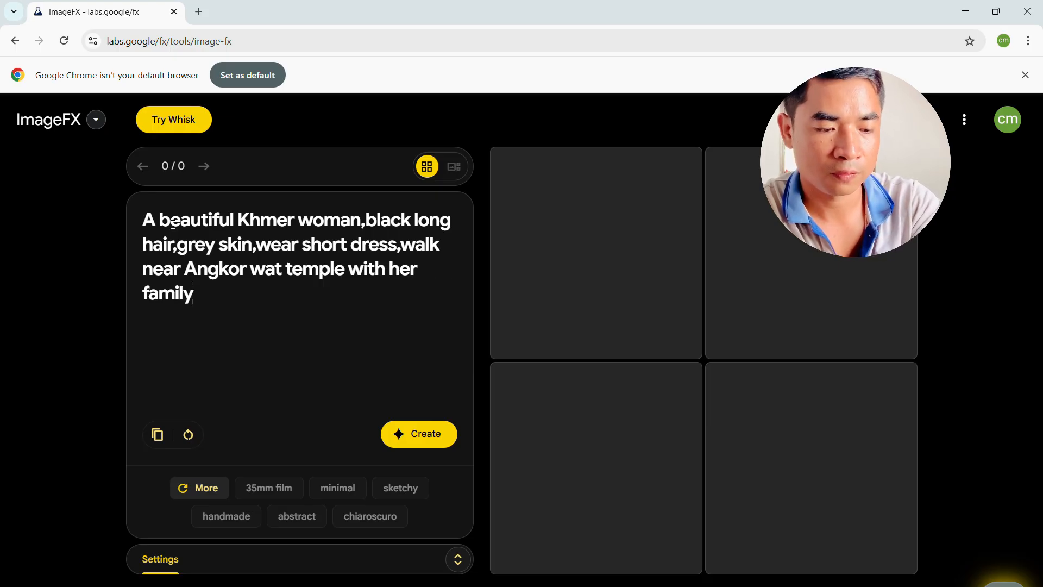
{"action": "type", "text": "."}
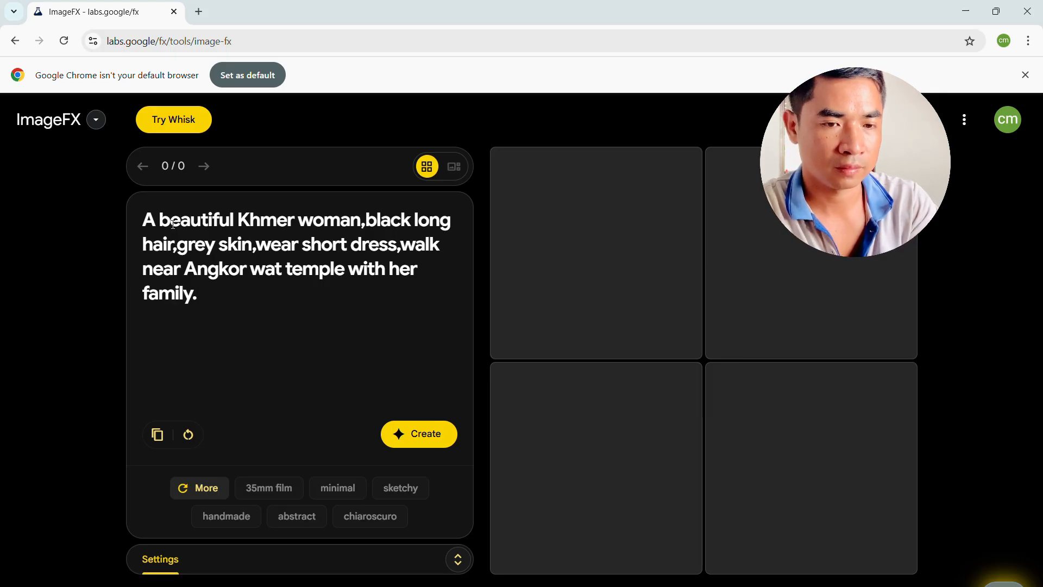
Step: Add "a lot of people around the world visit there." to the end of the prompt and generate the images
{"action": "type", "text": " a"}
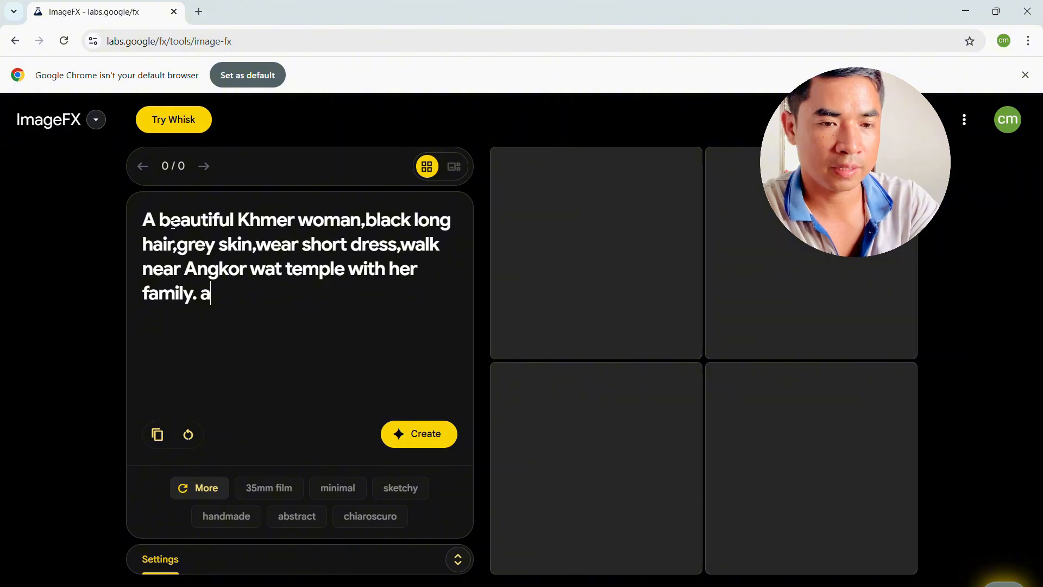
{"action": "type", "text": " lot"}
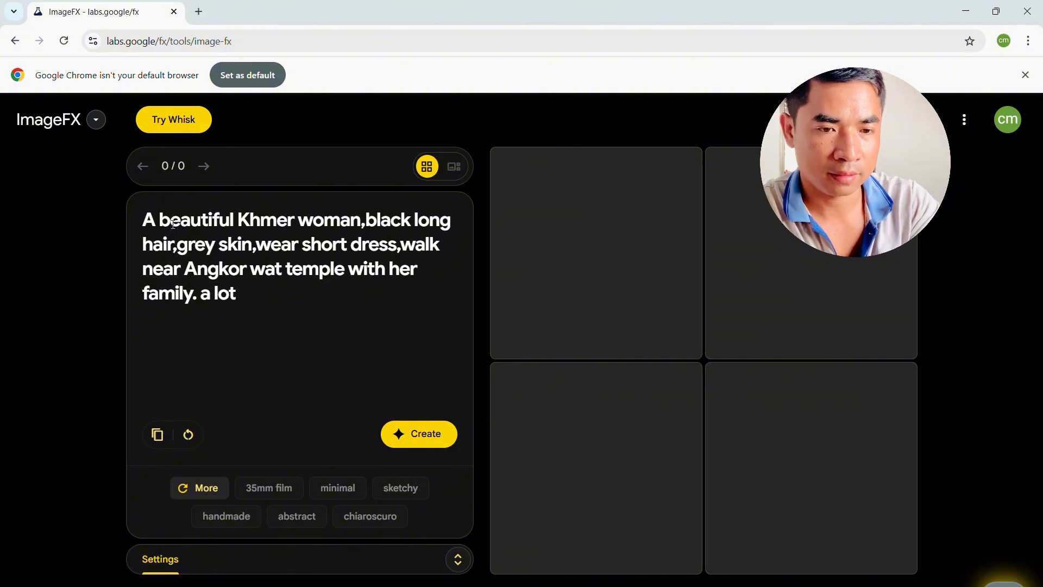
{"action": "type", "text": " of "}
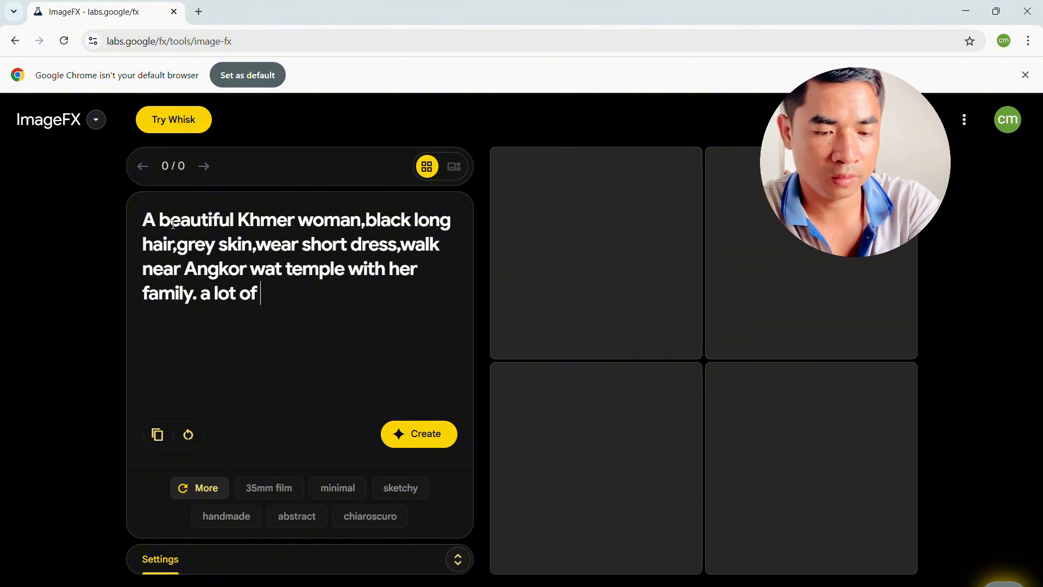
{"action": "type", "text": "peo"}
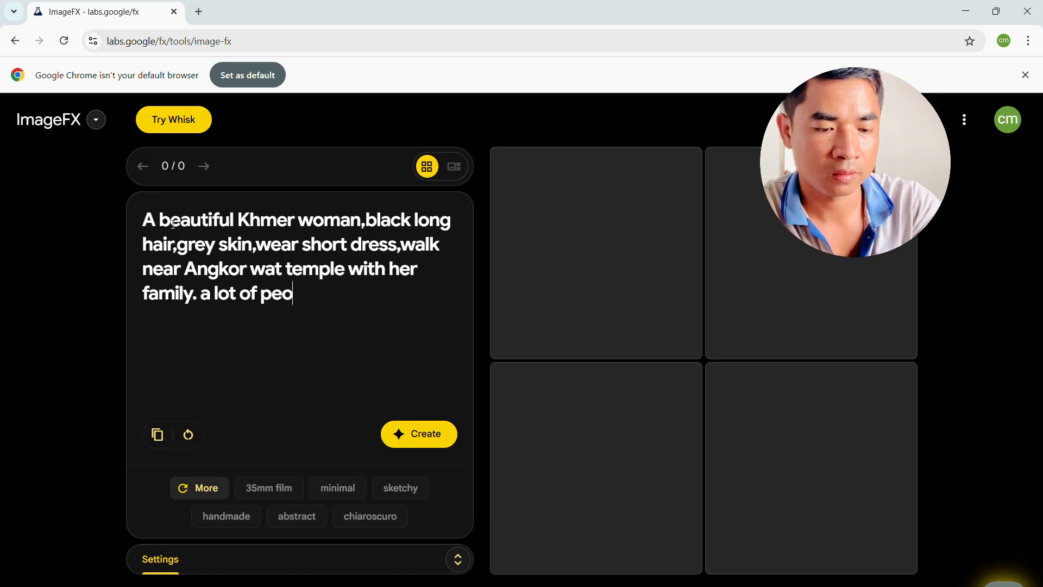
{"action": "type", "text": "ple "}
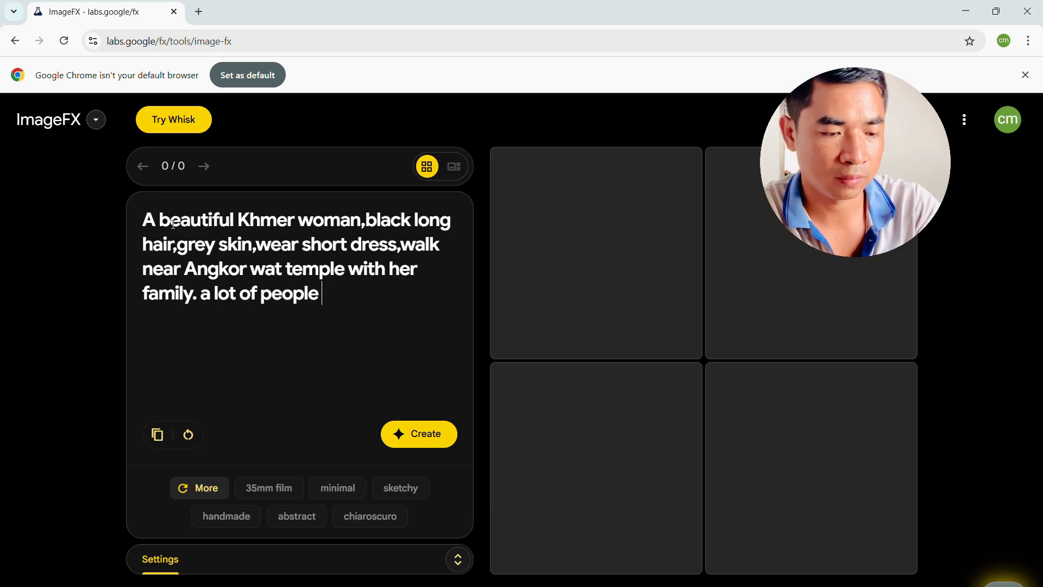
{"action": "type", "text": "aro"}
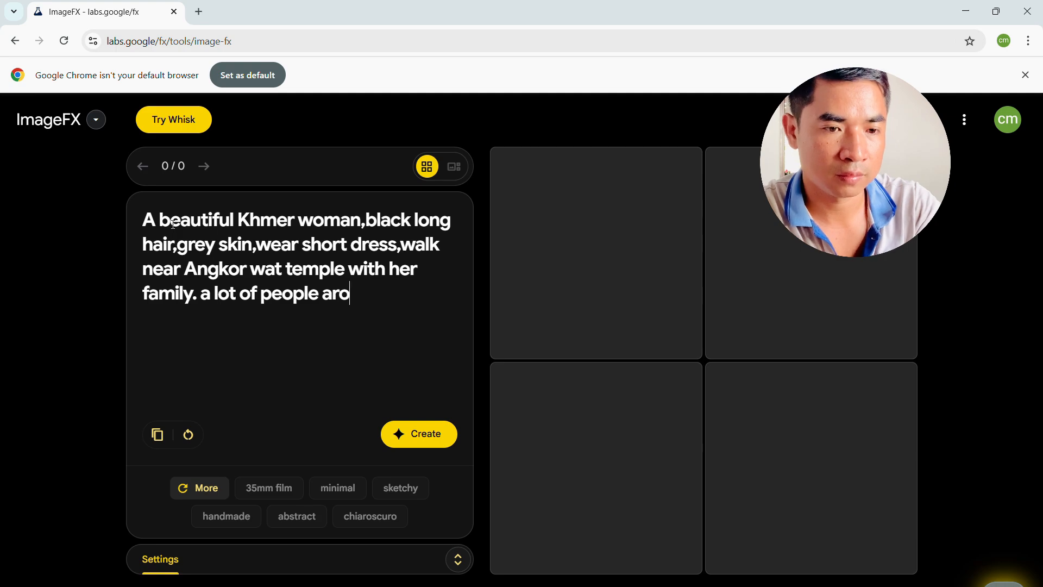
{"action": "type", "text": "und "}
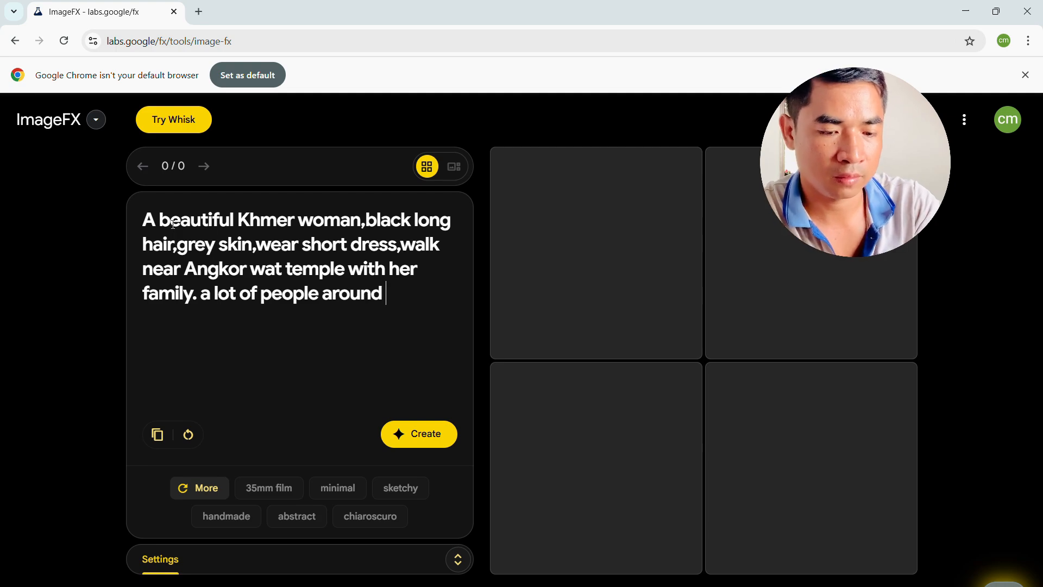
{"action": "type", "text": "the "}
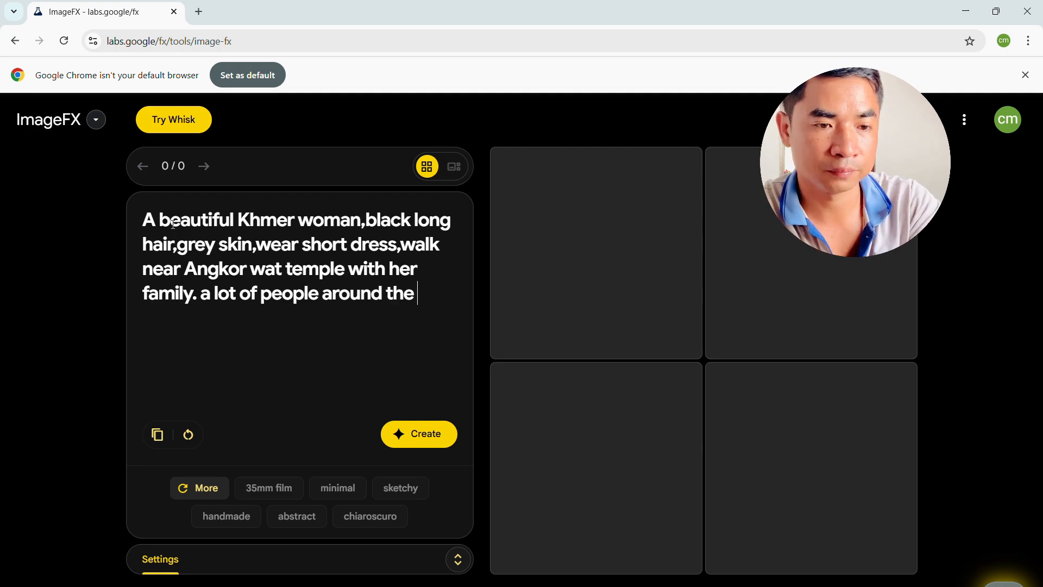
{"action": "type", "text": "worl"}
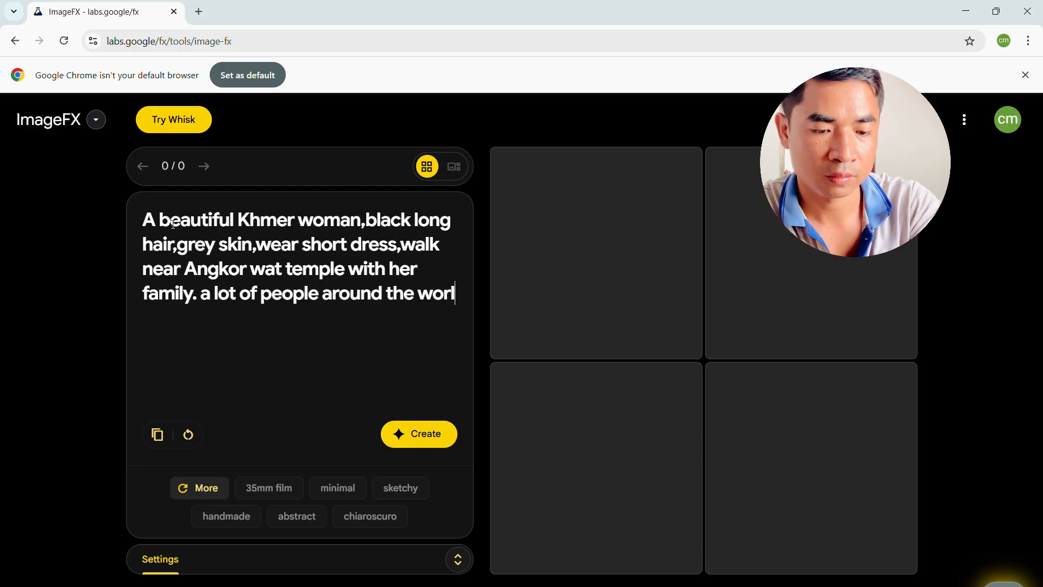
{"action": "type", "text": "d "}
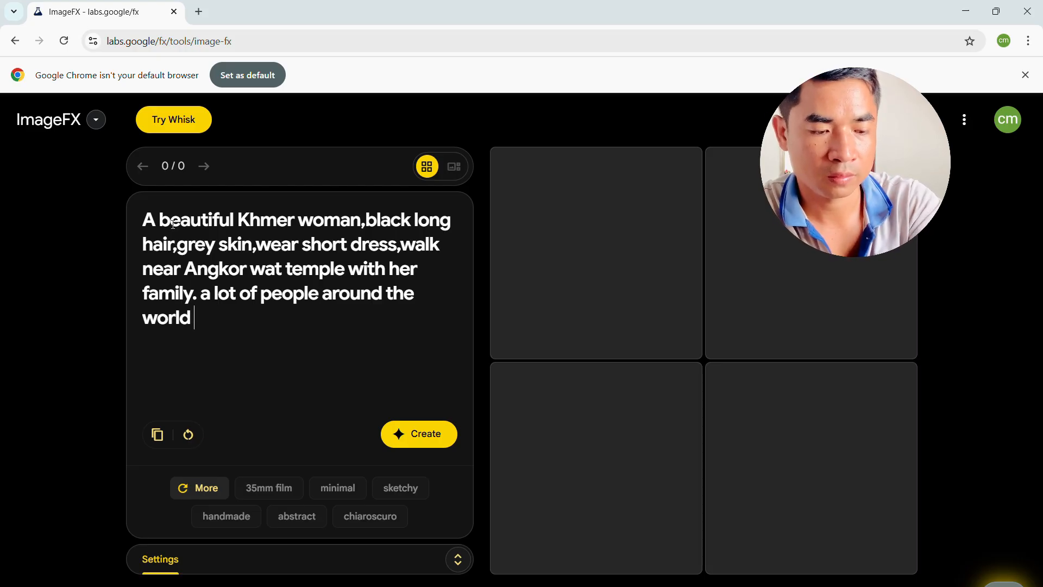
{"action": "type", "text": "visit"}
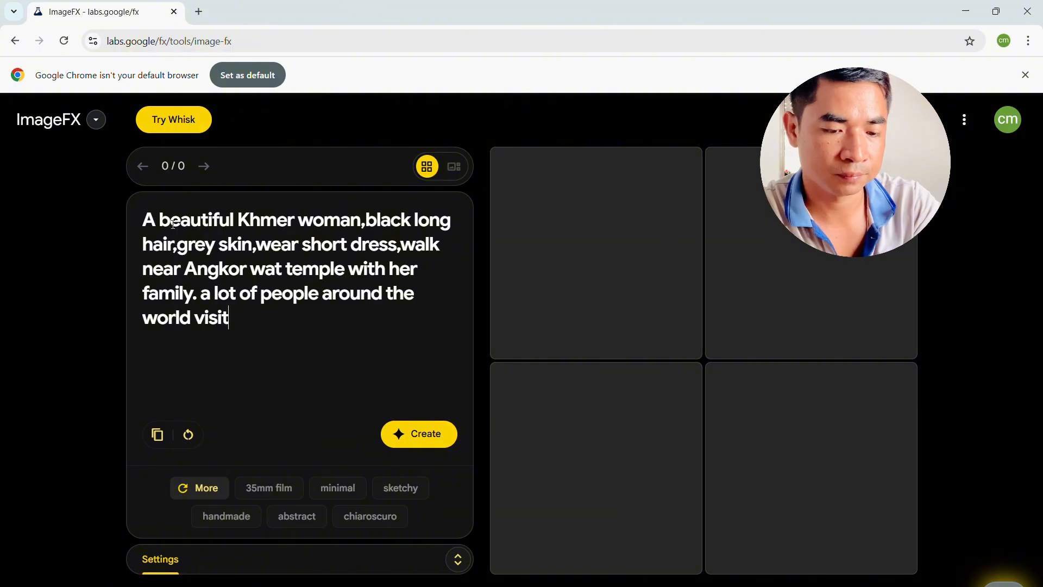
{"action": "type", "text": " ther"}
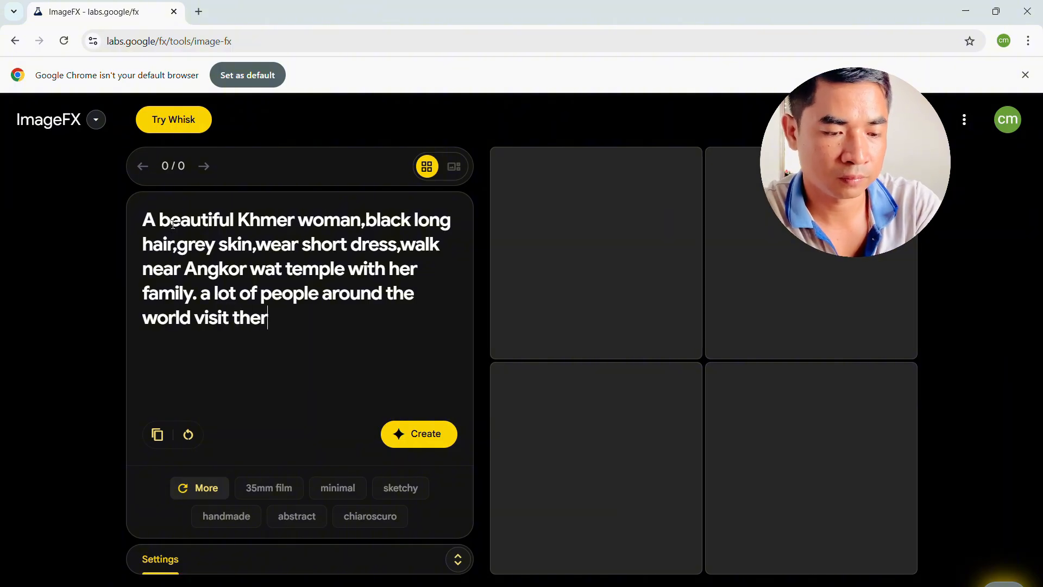
{"action": "type", "text": "e."}
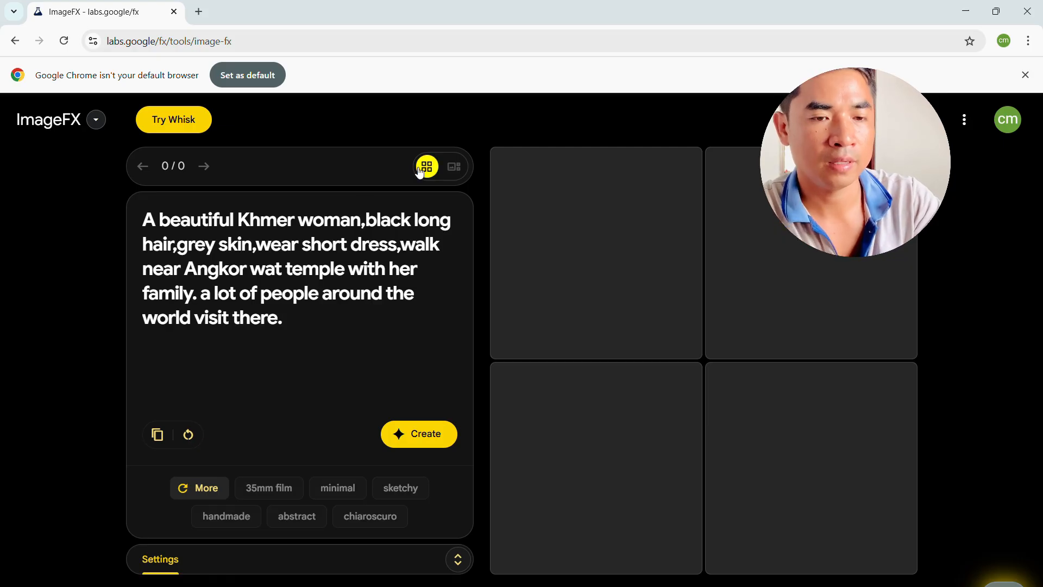
{"action": "left_click", "coordinate": [420, 441]}
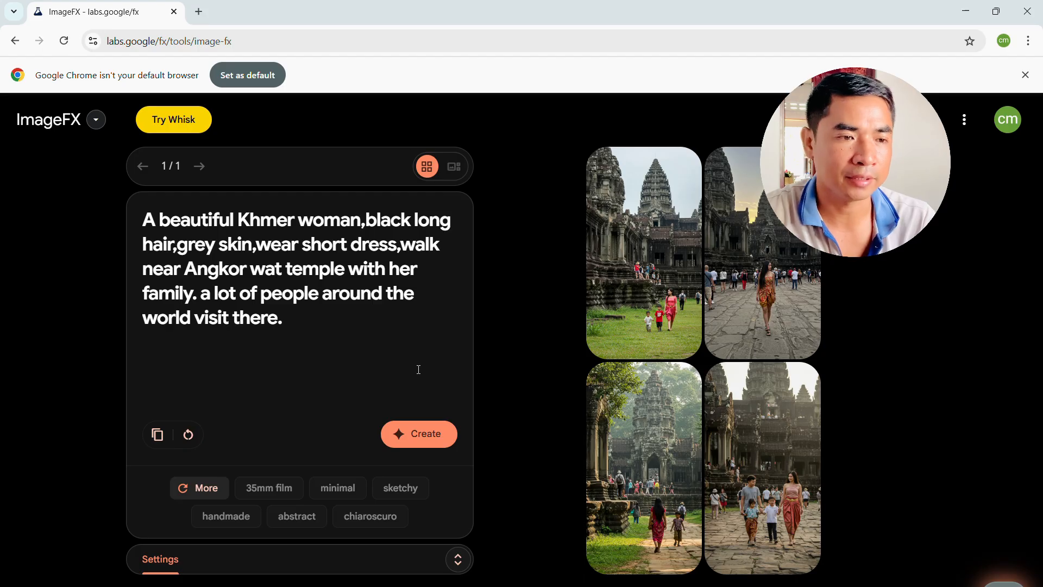
Step: Open the generated image of the couple walking toward the viewer with two children and download it
{"action": "mouse_move", "coordinate": [731, 262]}
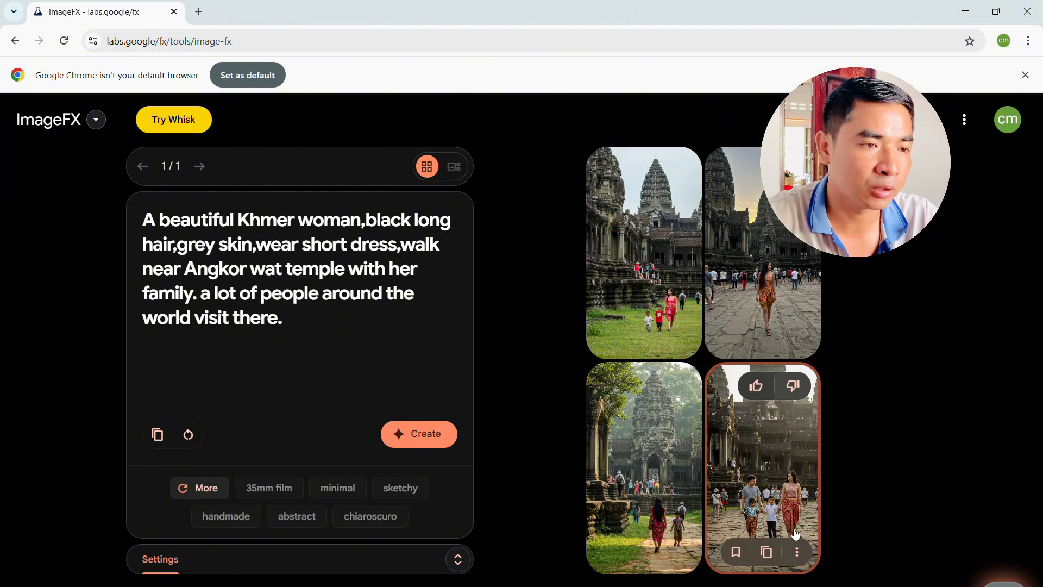
{"action": "left_click", "coordinate": [764, 468]}
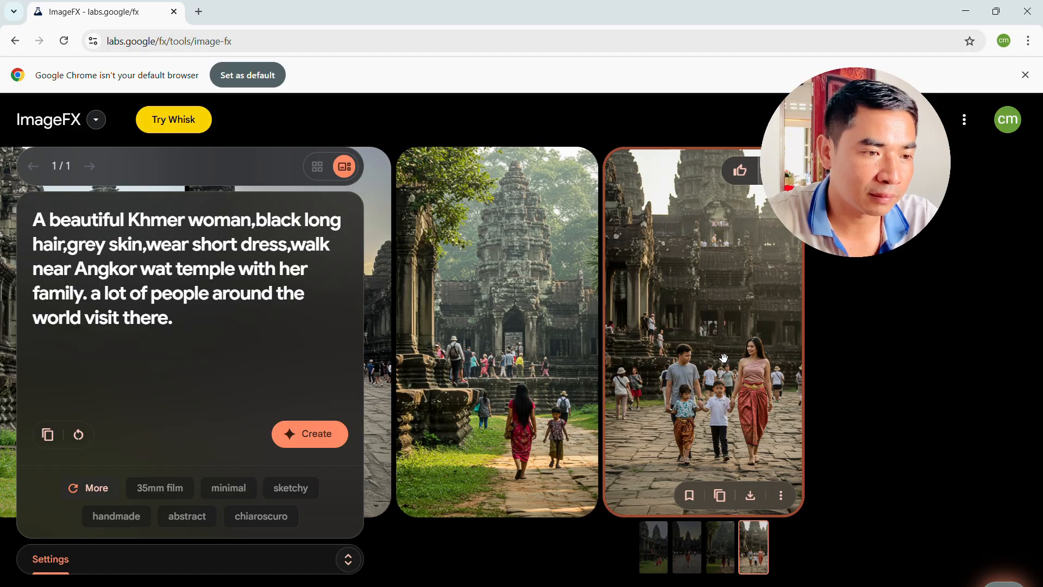
{"action": "left_click", "coordinate": [750, 495]}
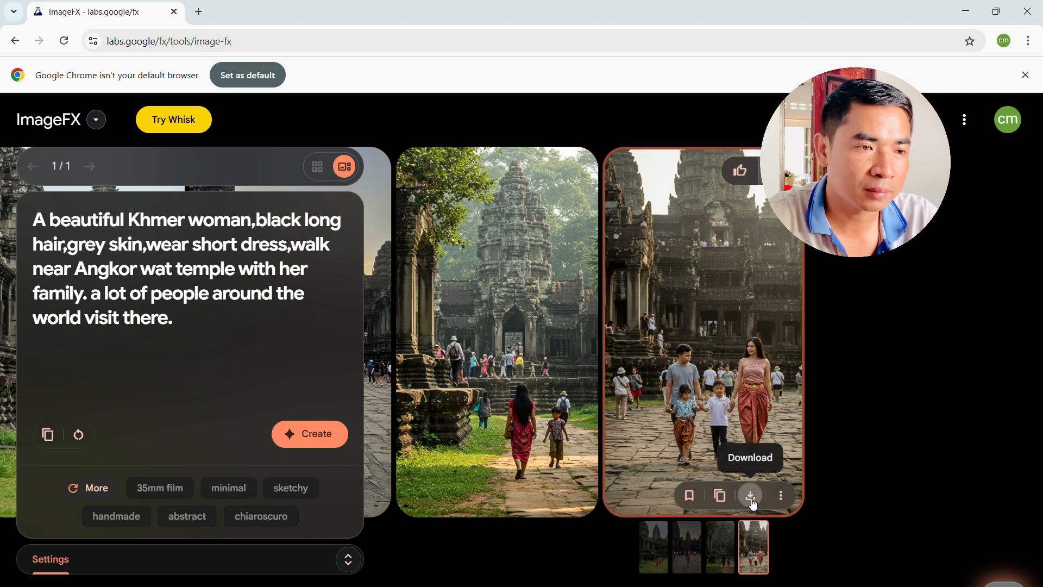
{"action": "left_click", "coordinate": [752, 501]}
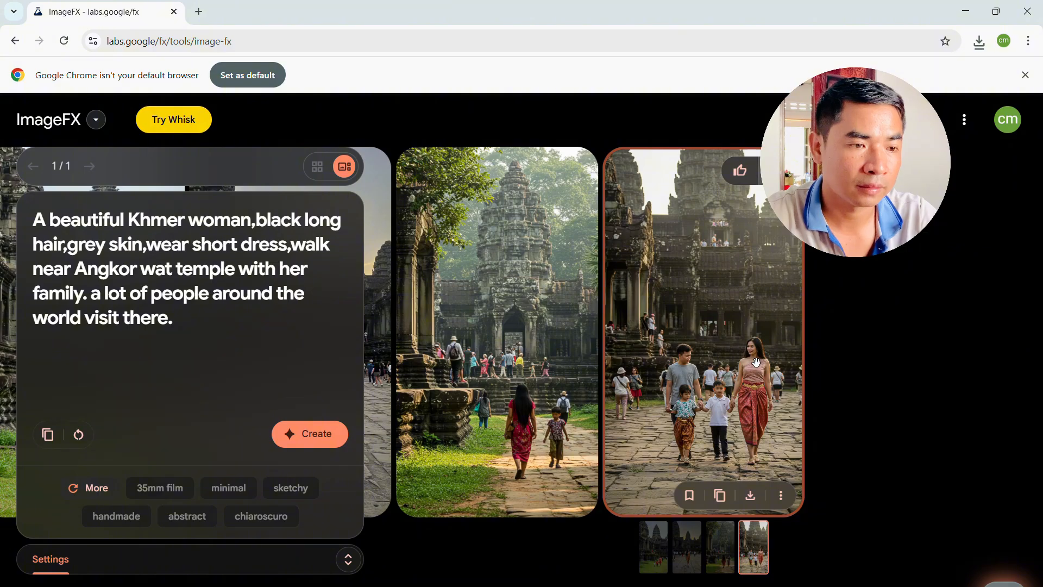
Step: Look through the other generated temple images in the enlarged view, ending on the third one
{"action": "left_click", "coordinate": [686, 553]}
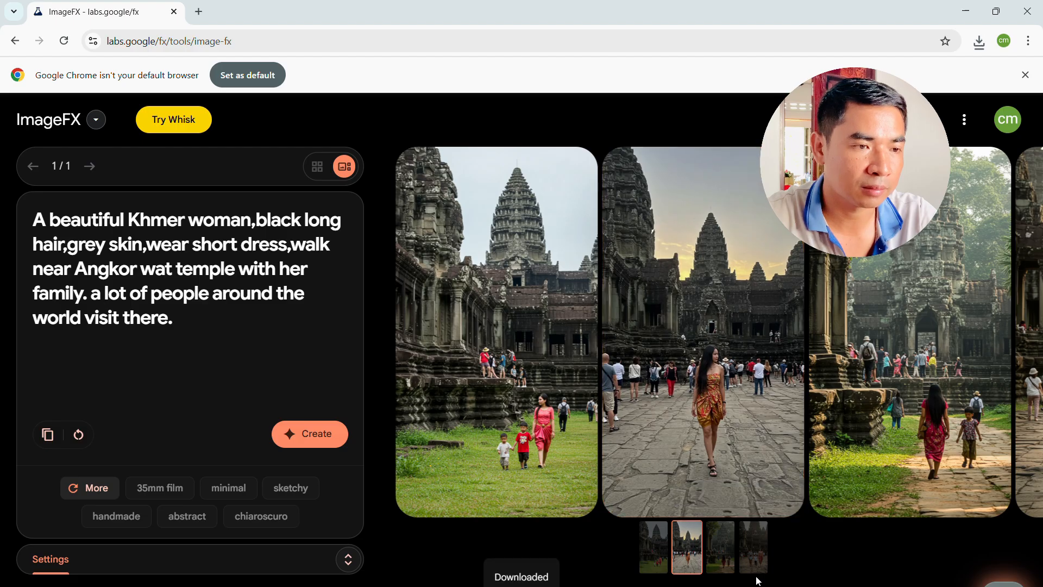
{"action": "left_click", "coordinate": [728, 564]}
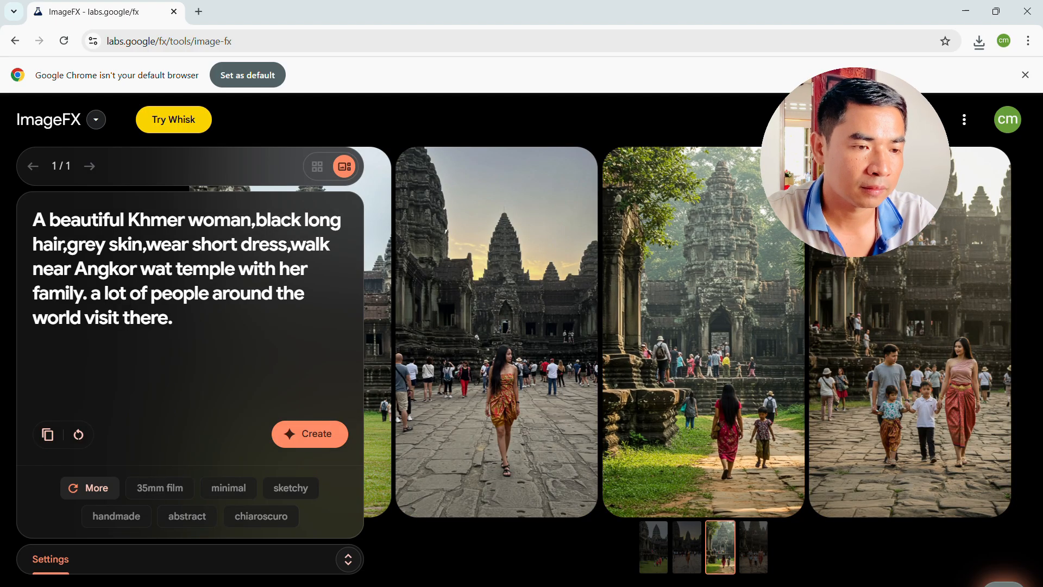
{"action": "left_click", "coordinate": [754, 565]}
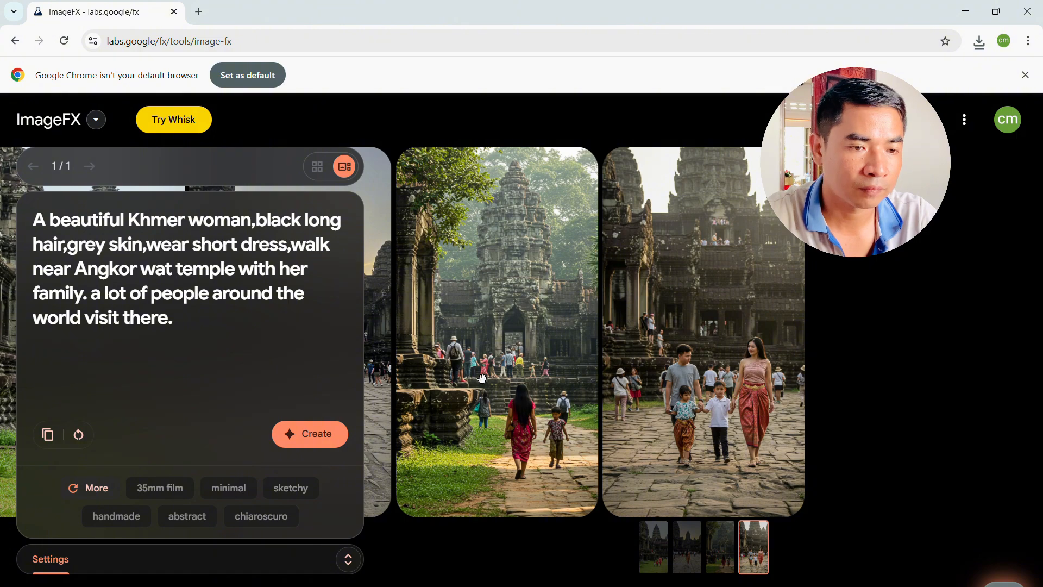
{"action": "left_click", "coordinate": [515, 340]}
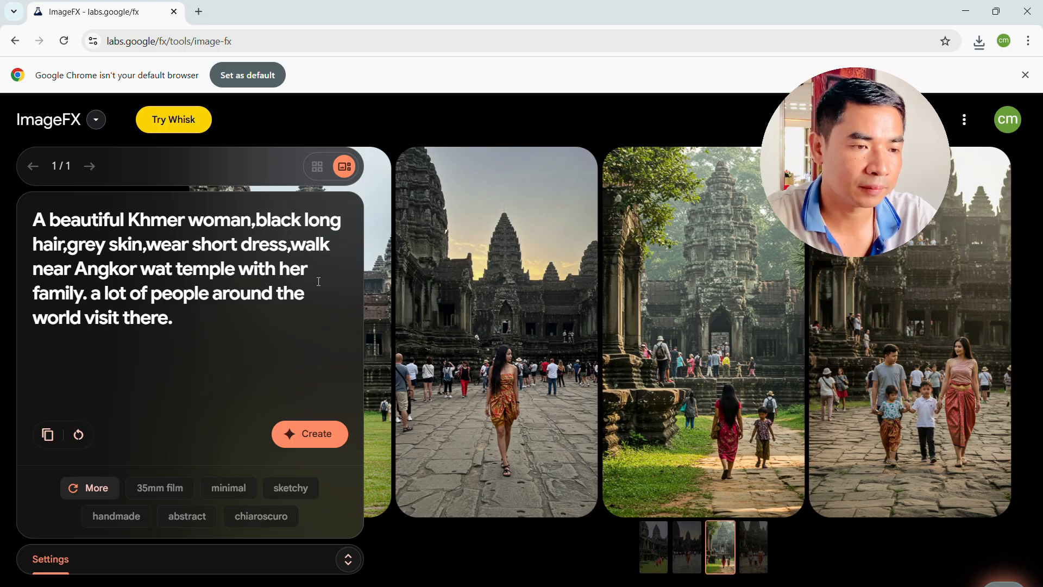
Step: Add "they walk around the temple." to the end of the prompt and generate the images
{"action": "left_click", "coordinate": [183, 332]}
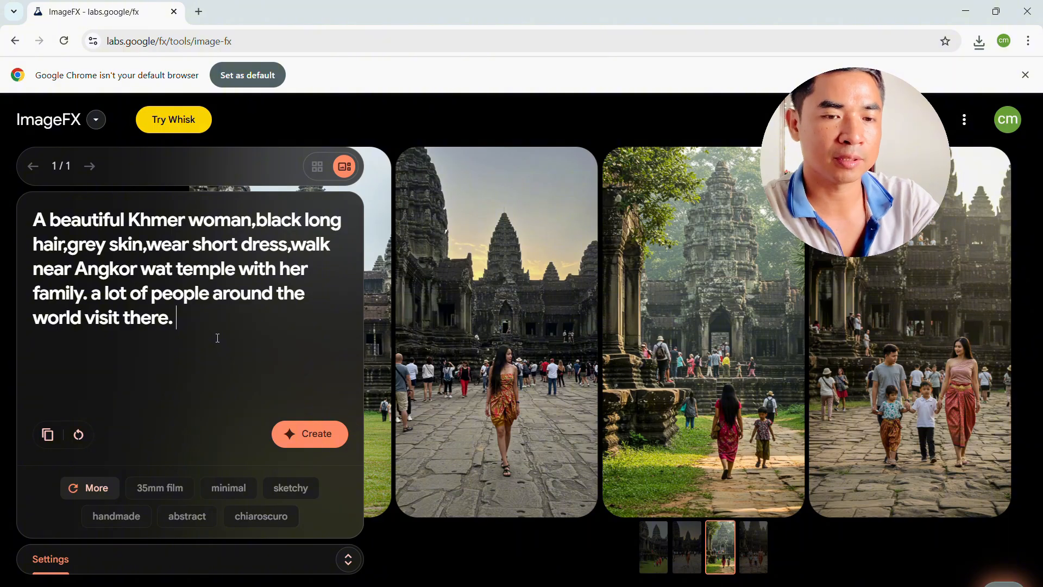
{"action": "type", "text": "they"}
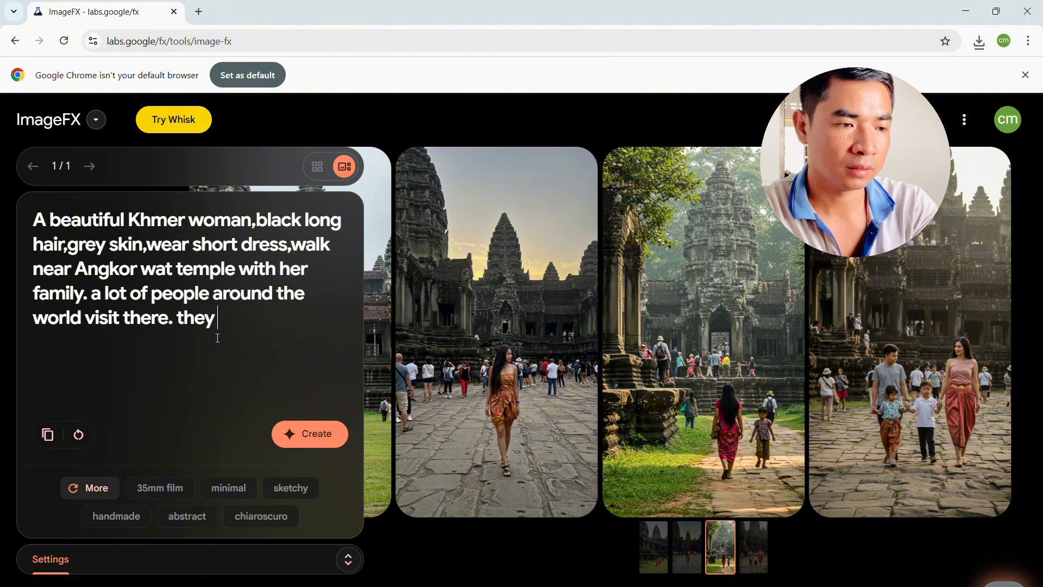
{"action": "type", "text": " wa"}
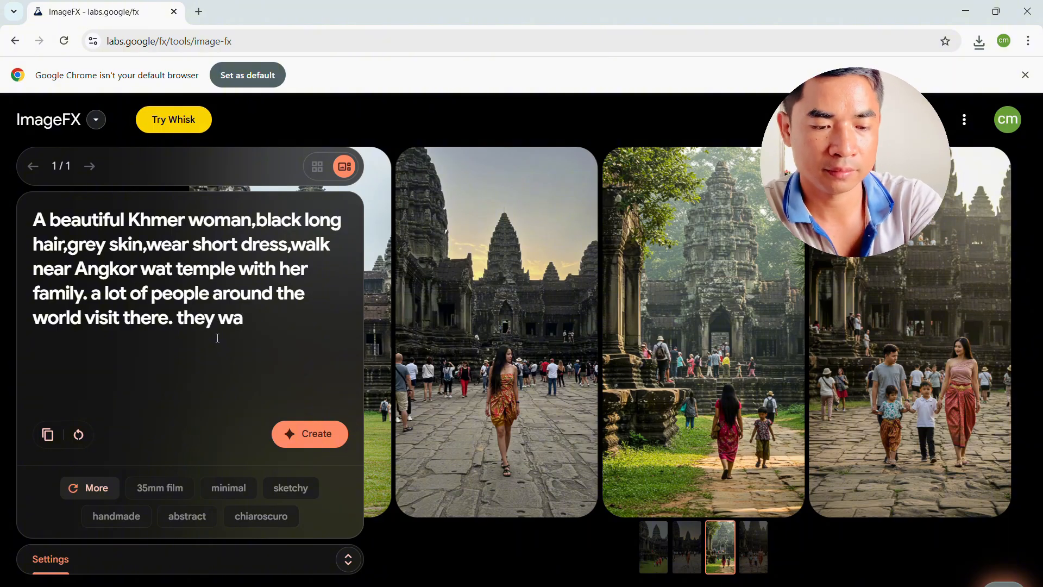
{"action": "type", "text": "lk"}
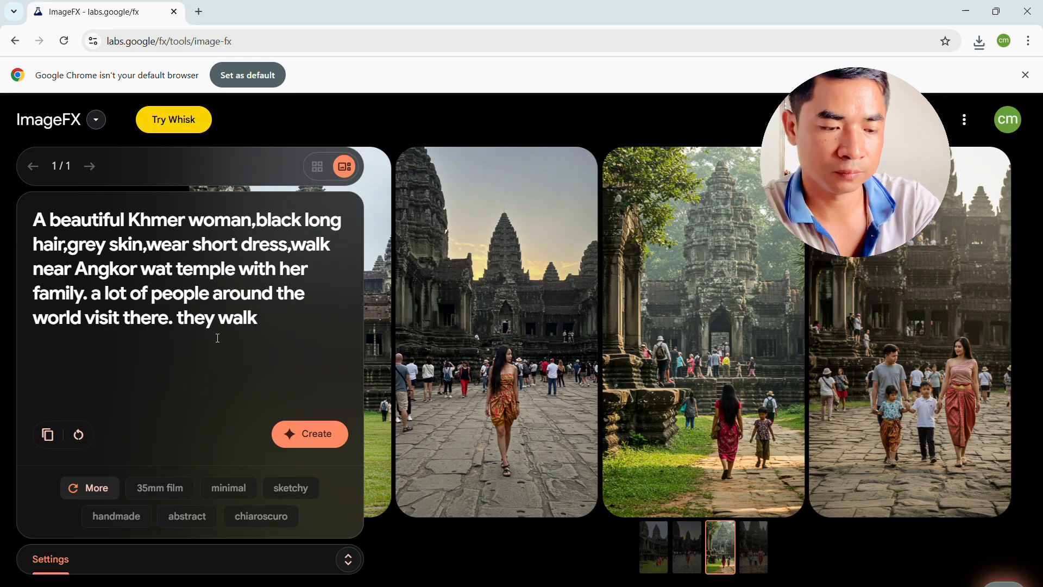
{"action": "type", "text": " a"}
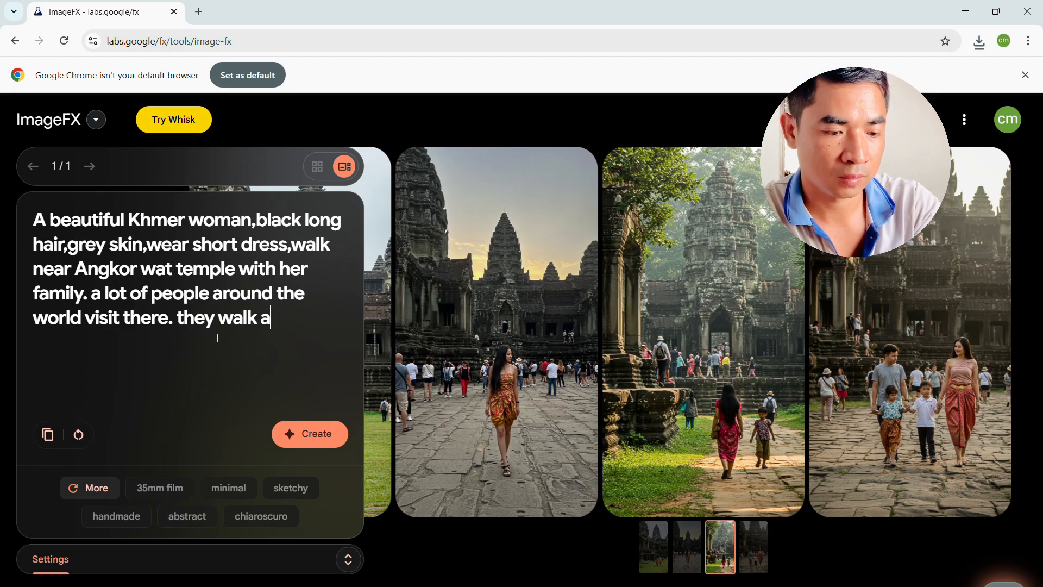
{"action": "type", "text": "round "}
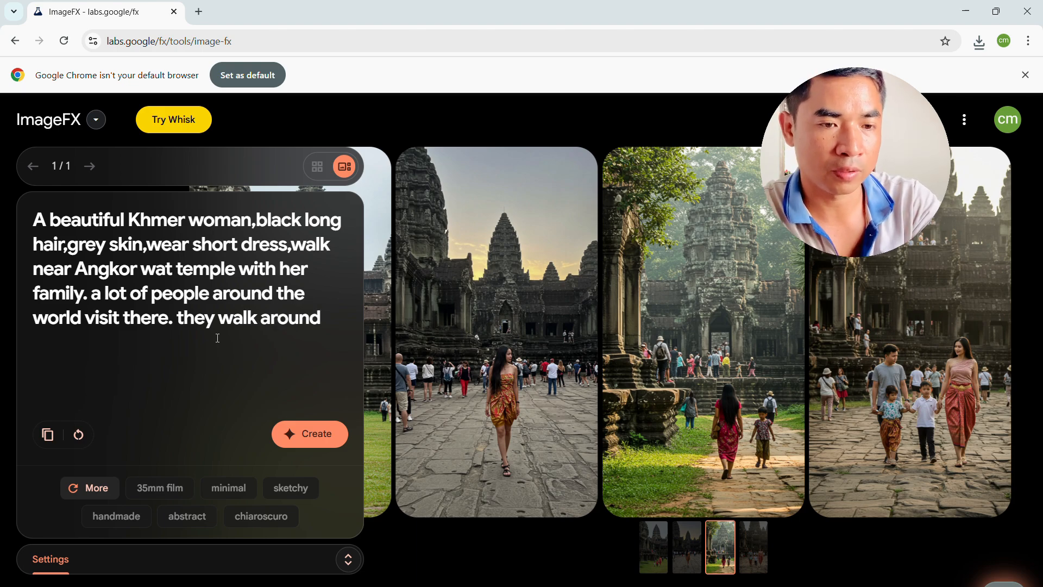
{"action": "type", "text": "the"}
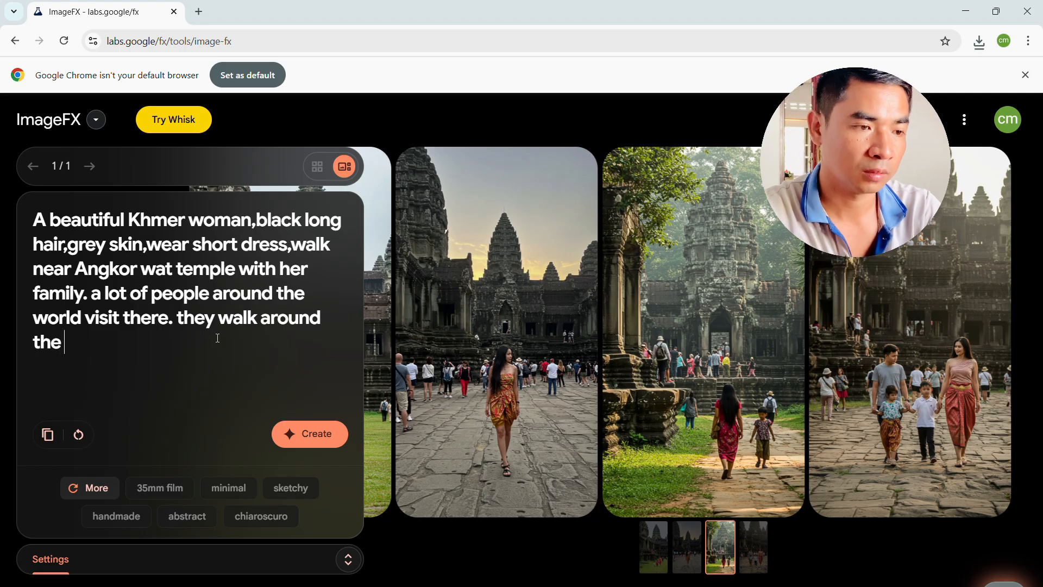
{"action": "type", "text": " r"}
{"action": "key", "text": "BackSpace"}
{"action": "key", "text": "BackSpace"}
{"action": "type", "text": "te"}
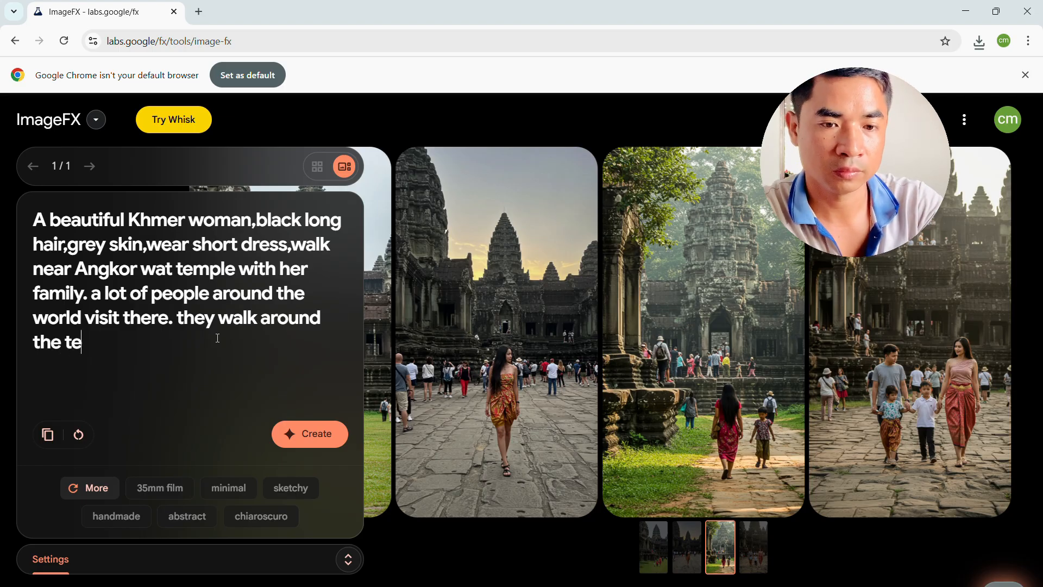
{"action": "type", "text": "mp"}
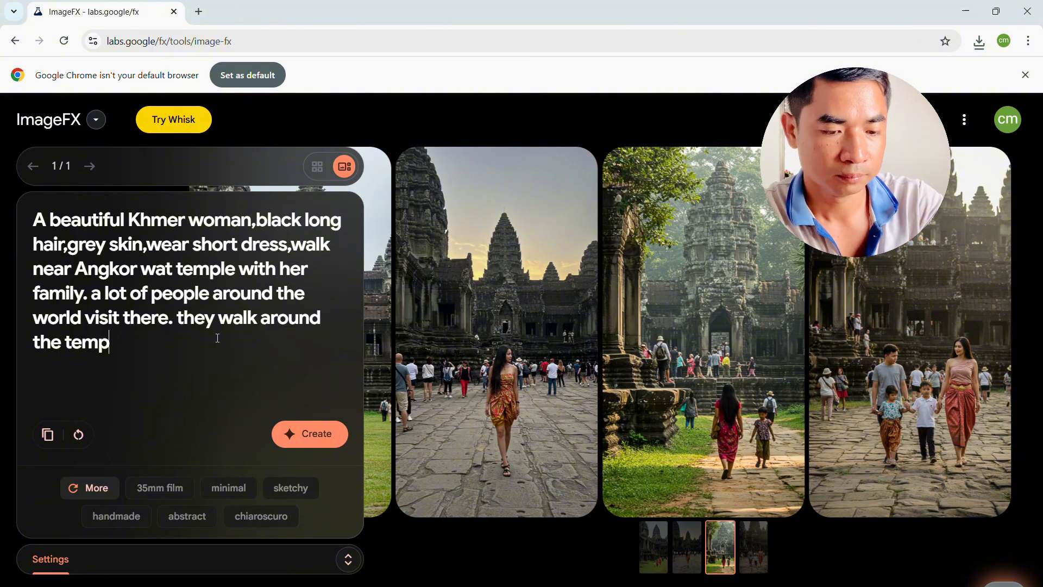
{"action": "type", "text": "le."}
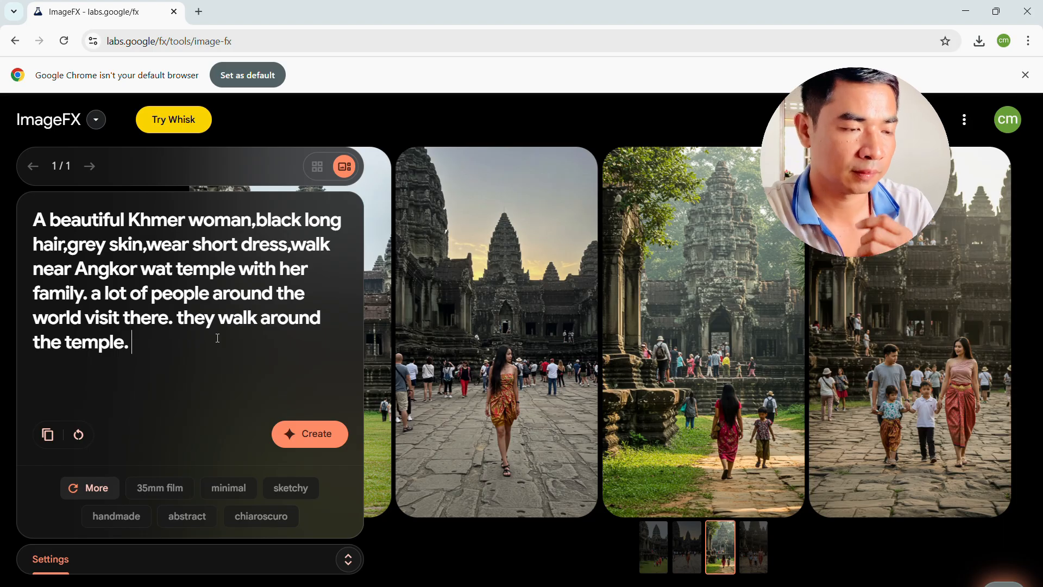
{"action": "left_click", "coordinate": [317, 437]}
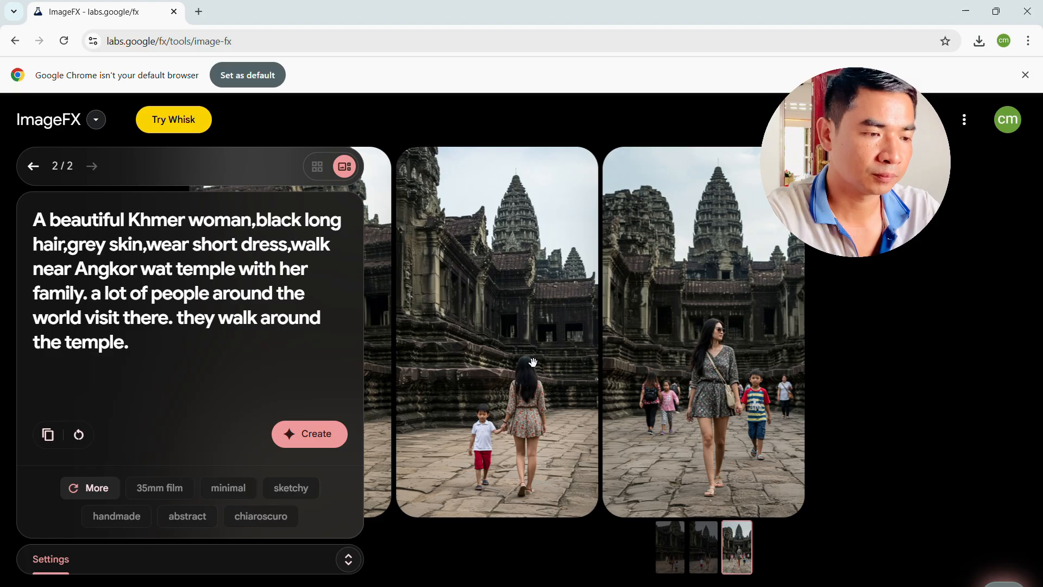
Step: Look through the new images and download the one of the woman in sunglasses walking toward the viewer beside a boy
{"action": "mouse_move", "coordinate": [625, 322]}
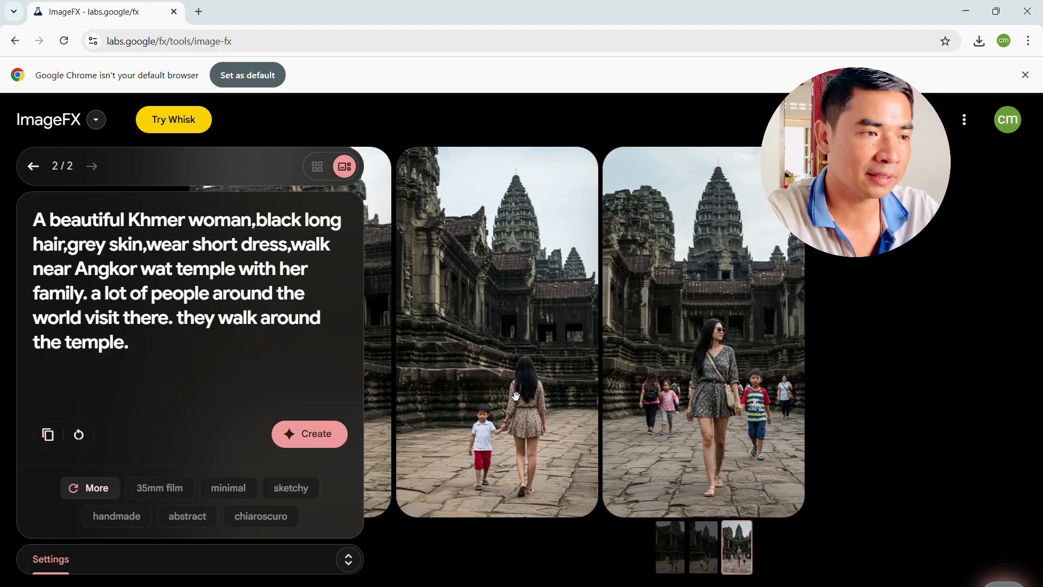
{"action": "left_click", "coordinate": [700, 562]}
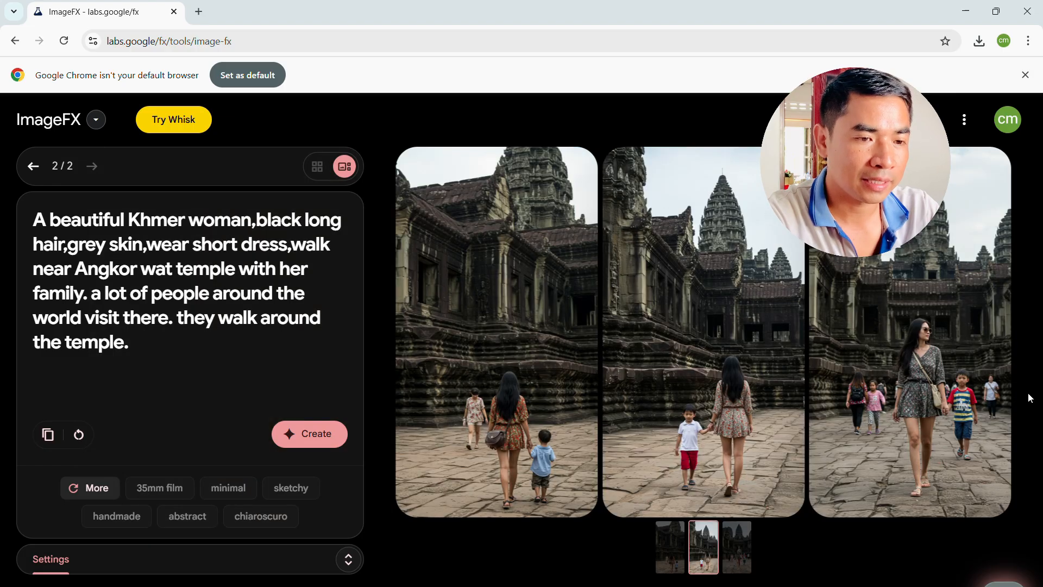
{"action": "left_click", "coordinate": [664, 562]}
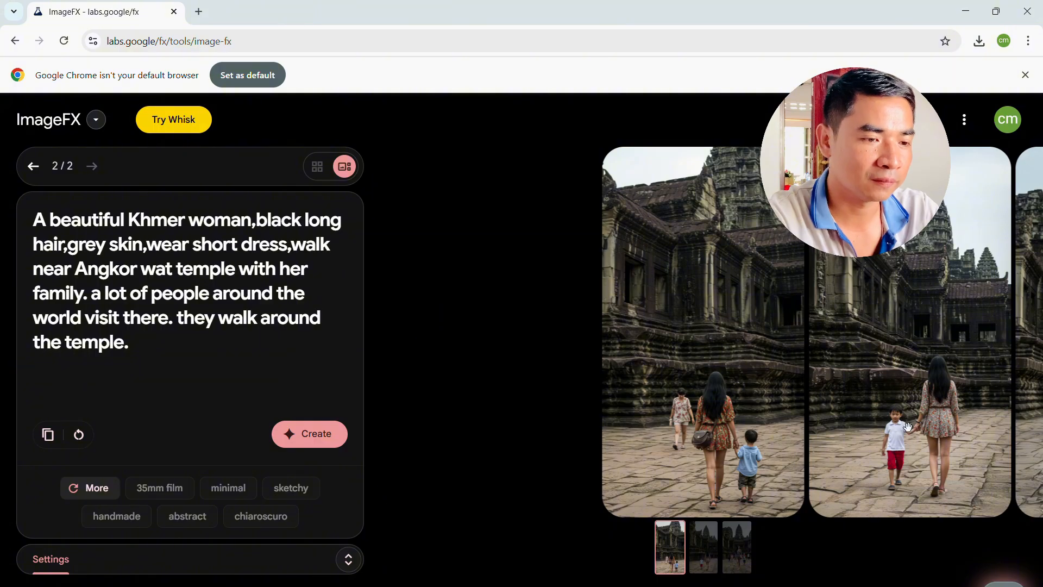
{"action": "left_click", "coordinate": [708, 565]}
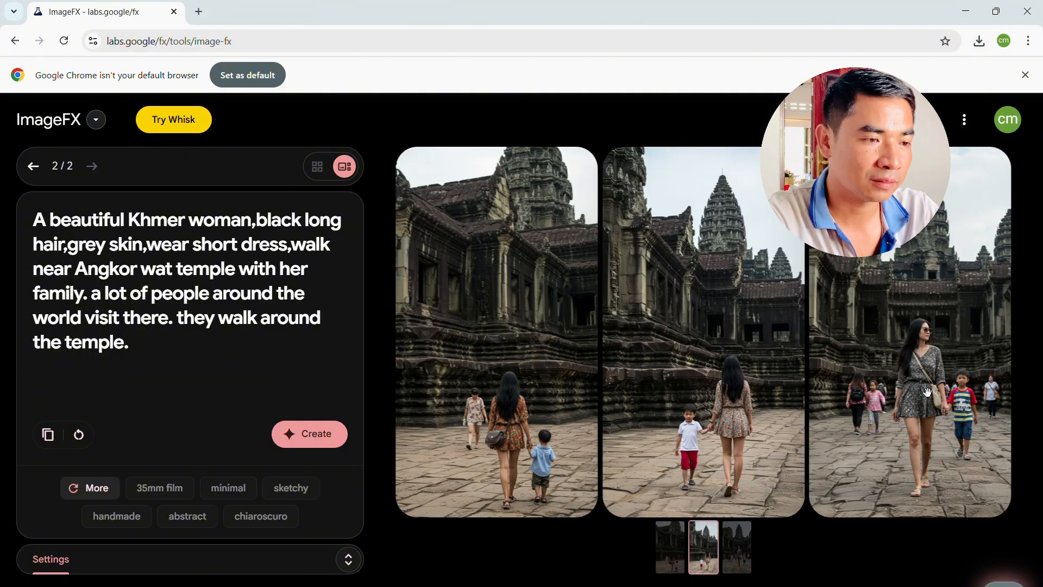
{"action": "left_click", "coordinate": [904, 428]}
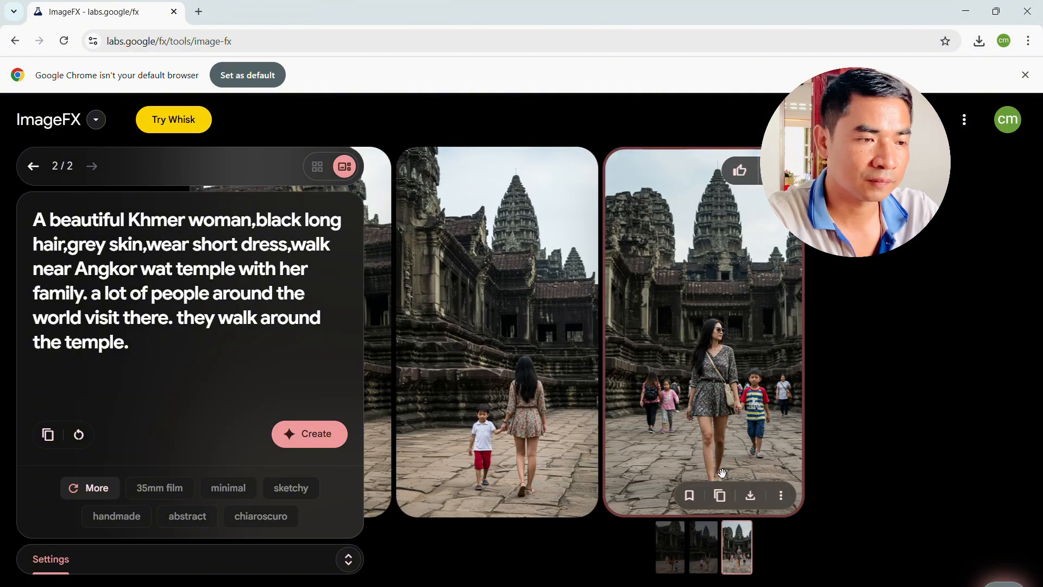
{"action": "left_click", "coordinate": [750, 502]}
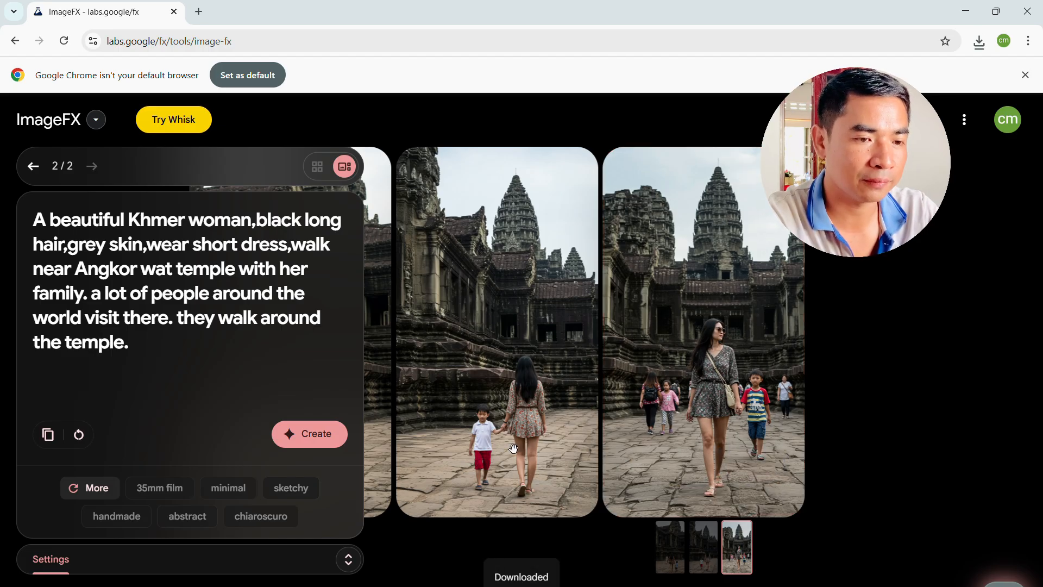
Step: Download the image of the woman seen from behind holding hands with the boy in red shorts
{"action": "left_click", "coordinate": [690, 542]}
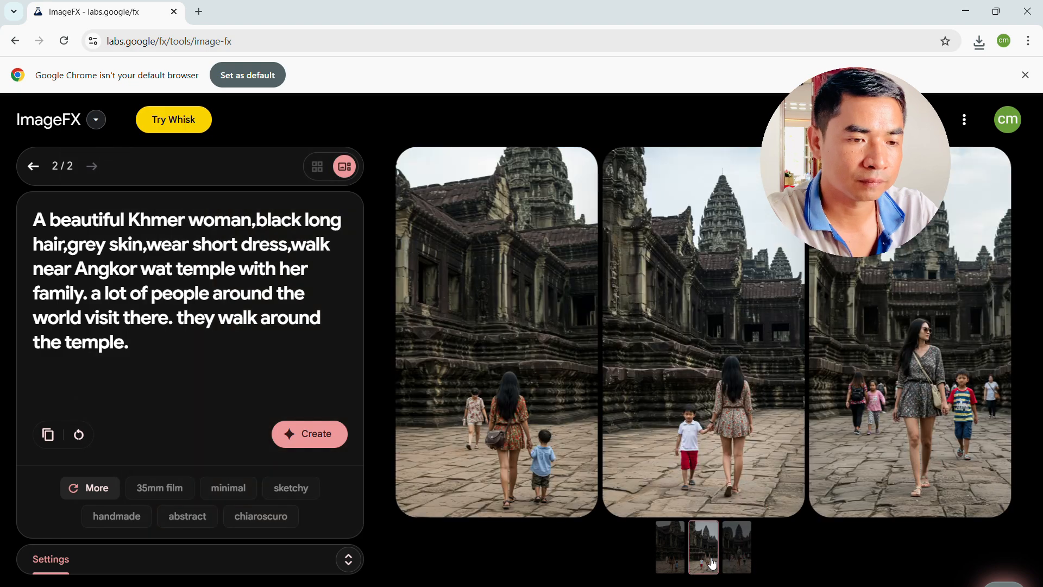
{"action": "mouse_move", "coordinate": [740, 400]}
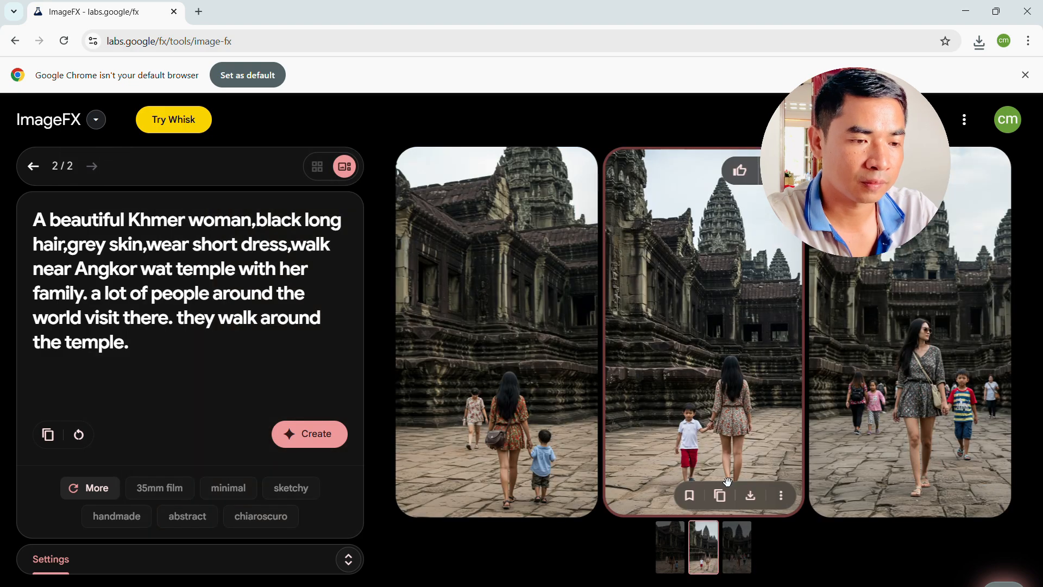
{"action": "left_click", "coordinate": [746, 497]}
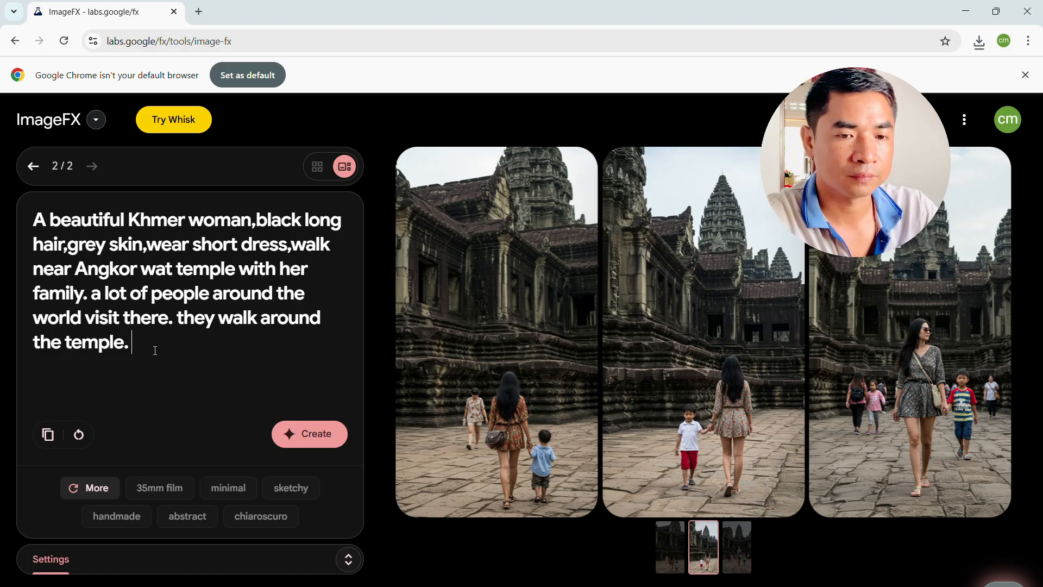
Step: Add "then she talk with a foreinger happily." to the end of the prompt and generate the images
{"action": "type", "text": "the"}
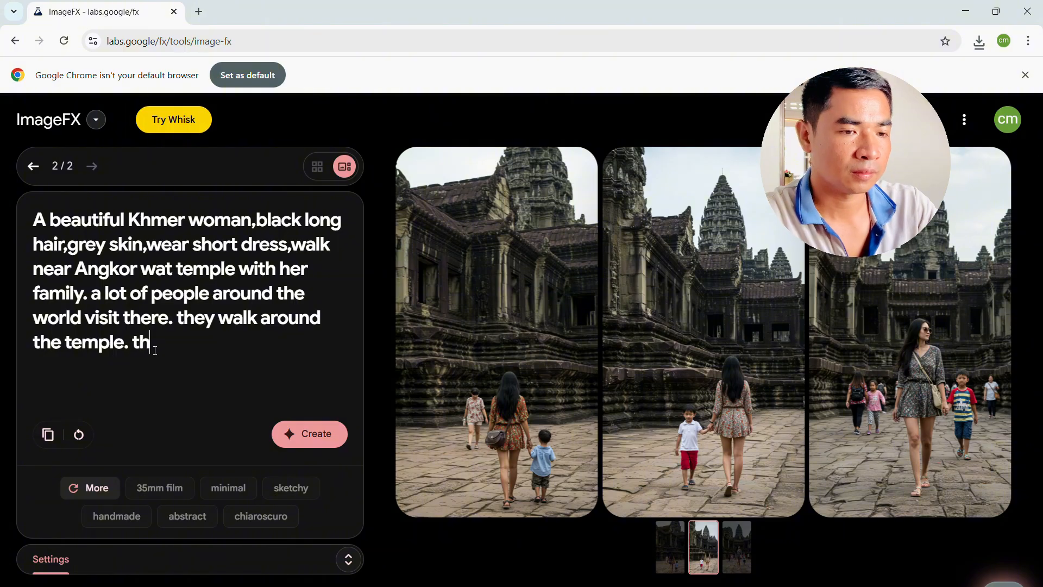
{"action": "type", "text": "n "}
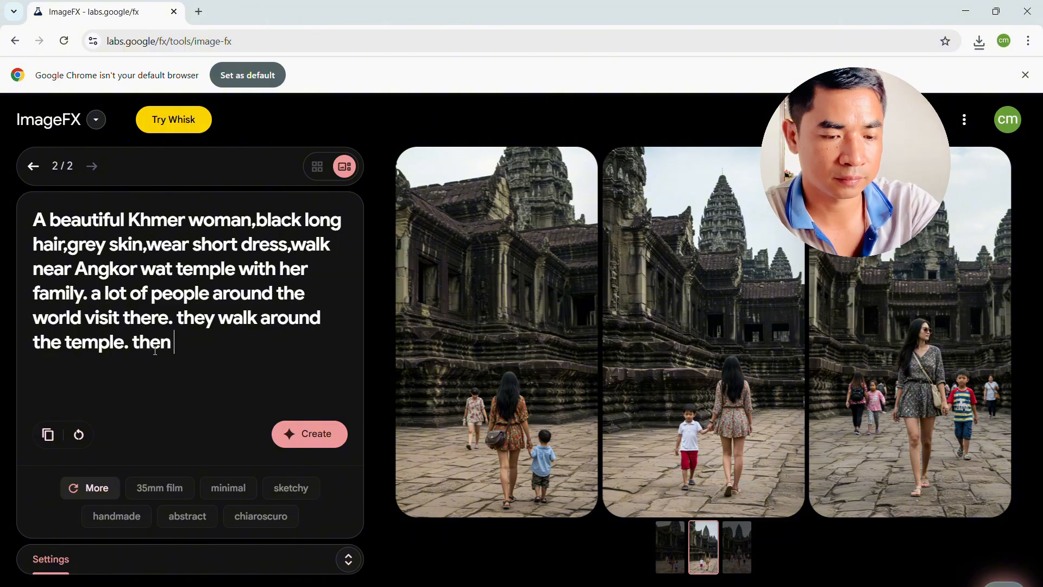
{"action": "type", "text": "she"}
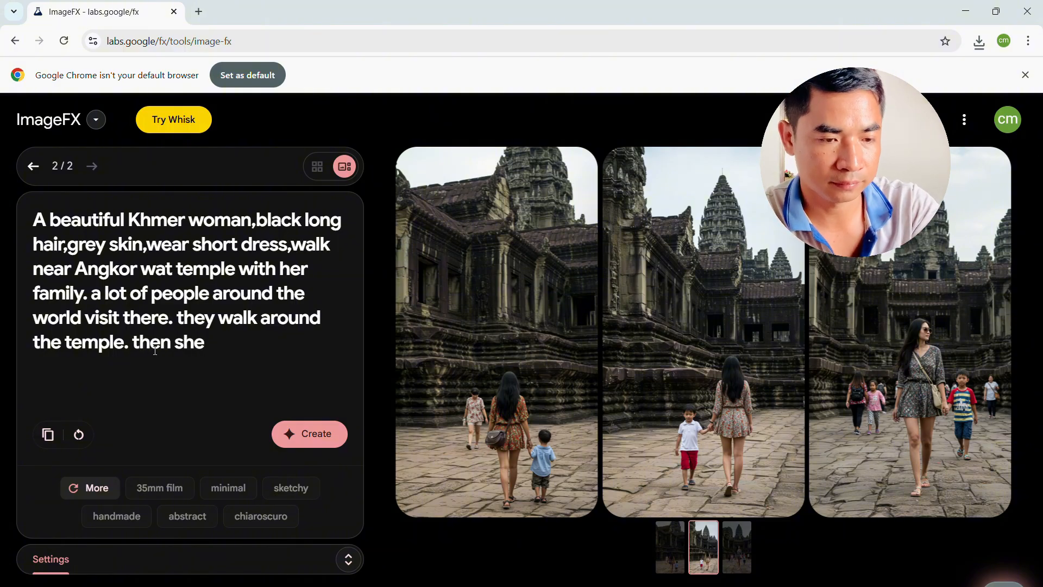
{"action": "type", "text": " talk"}
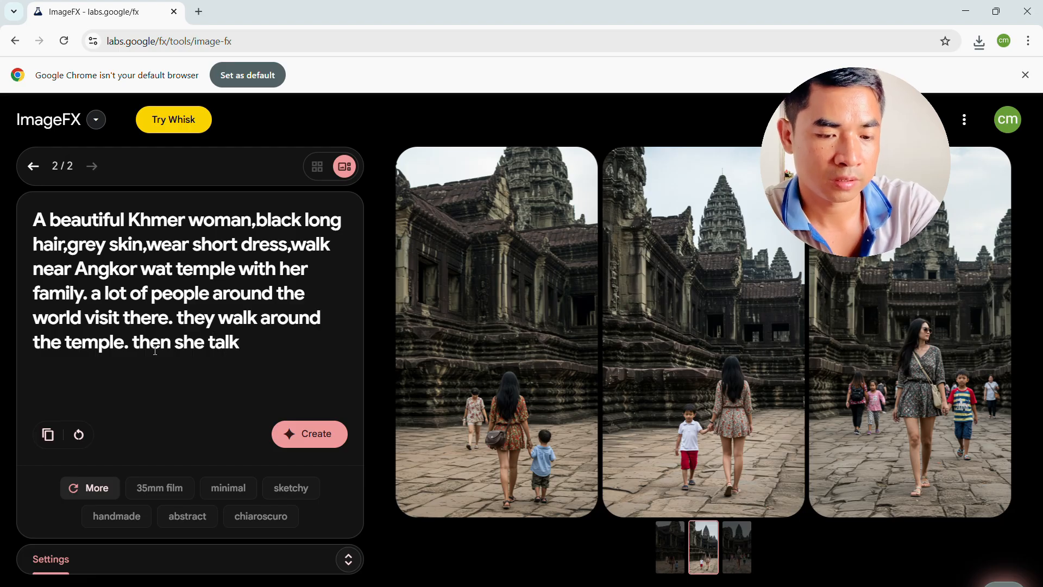
{"action": "type", "text": " with"}
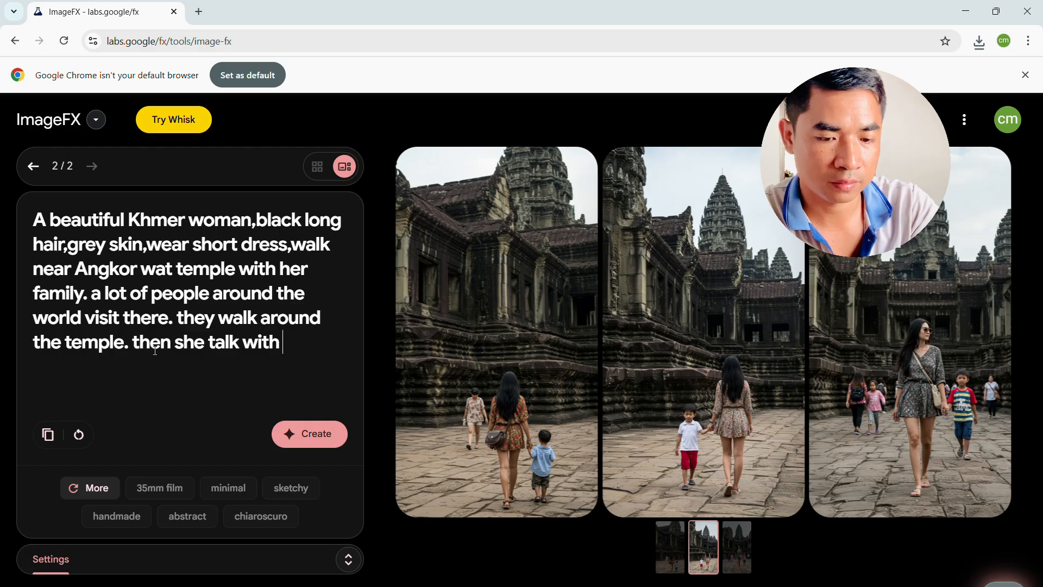
{"action": "type", "text": " a for"}
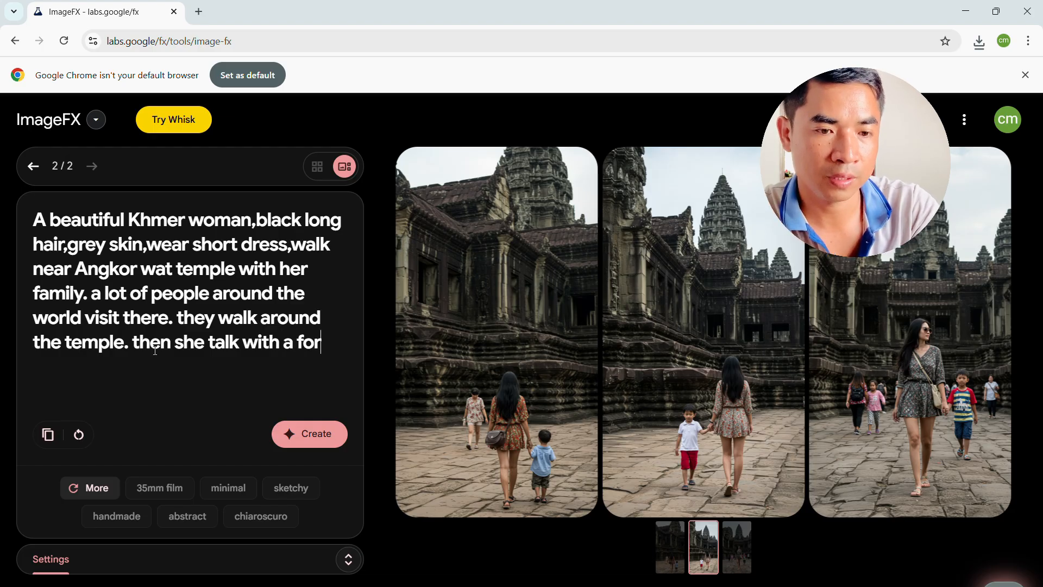
{"action": "type", "text": "e"}
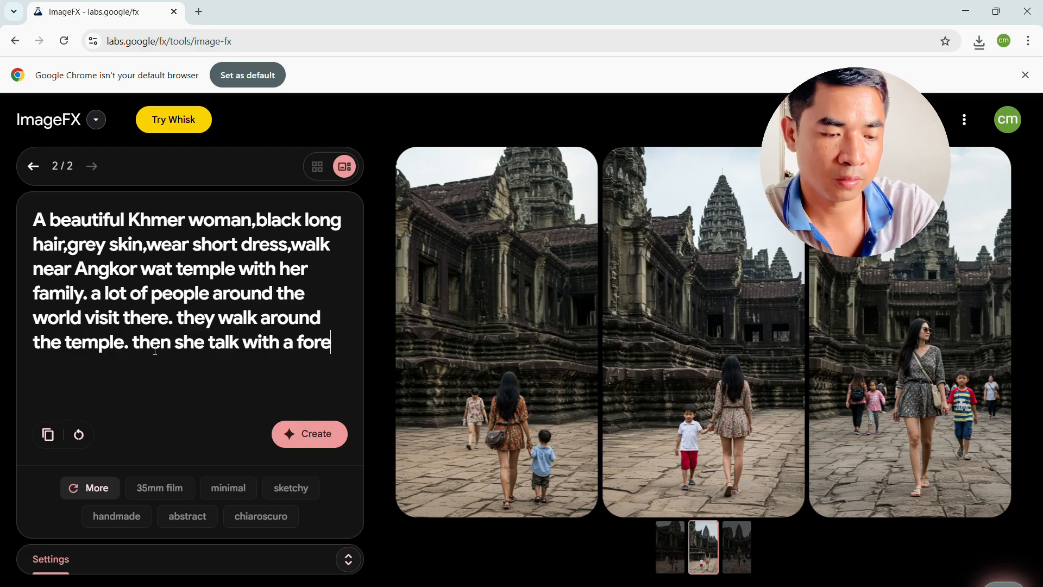
{"action": "type", "text": "in"}
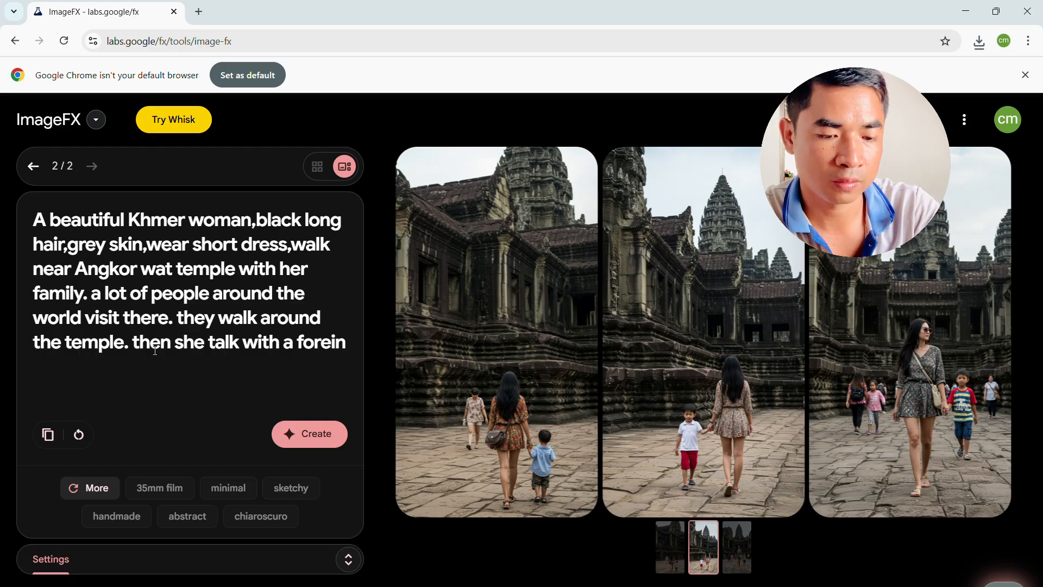
{"action": "type", "text": "ger"}
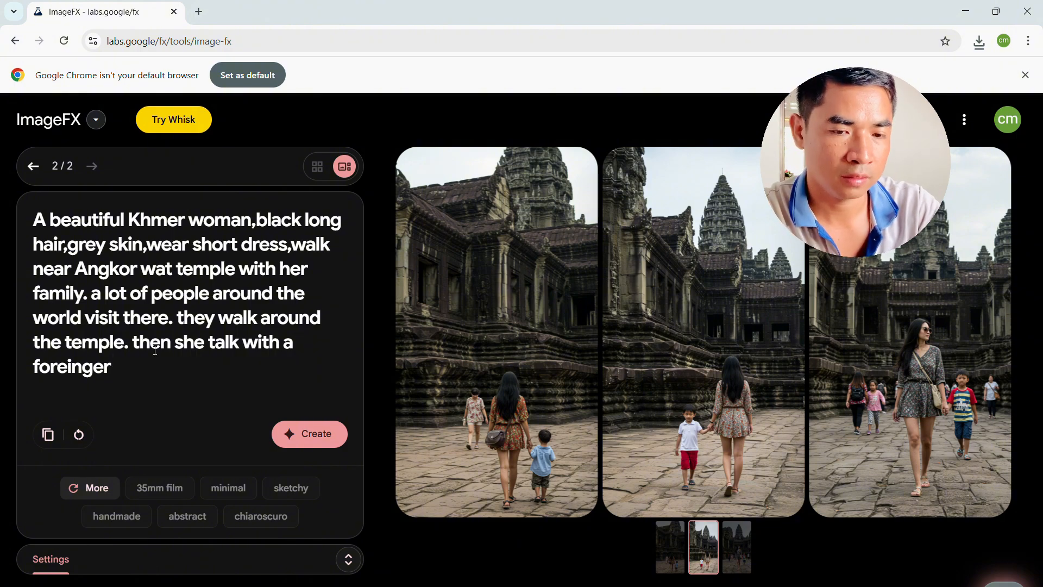
{"action": "type", "text": "happil"}
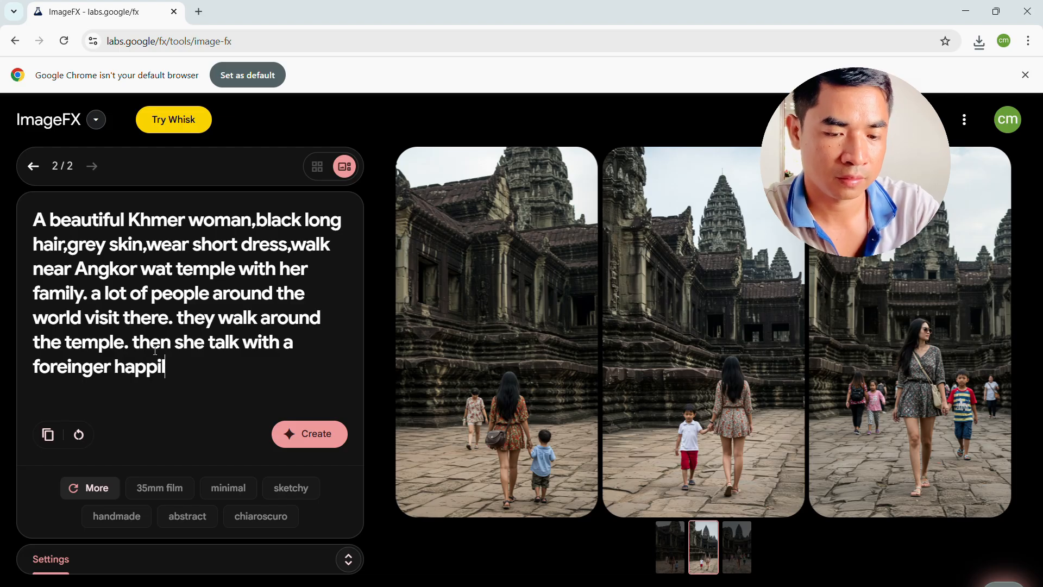
{"action": "type", "text": "y."}
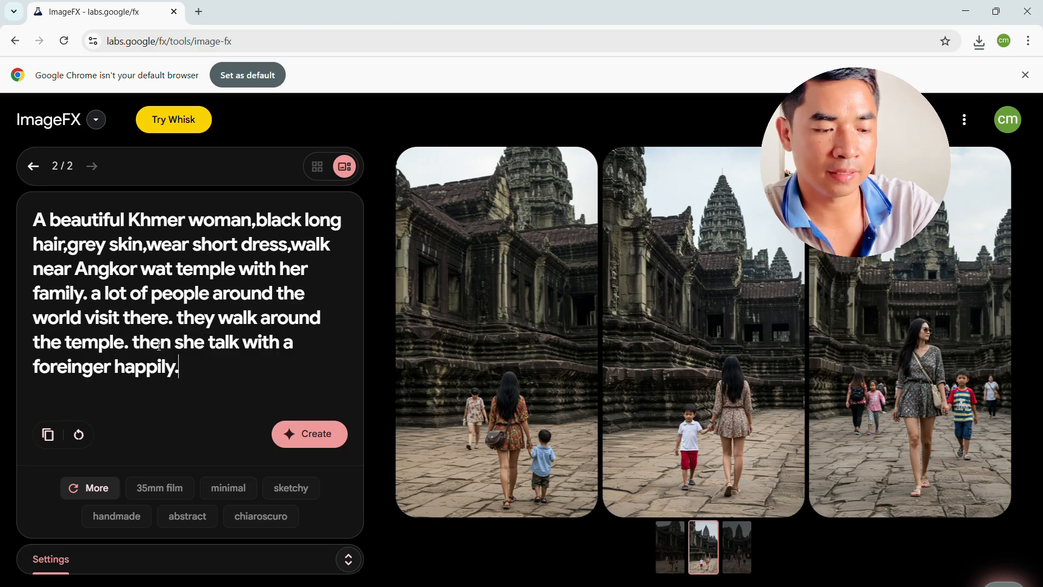
{"action": "left_click", "coordinate": [302, 433]}
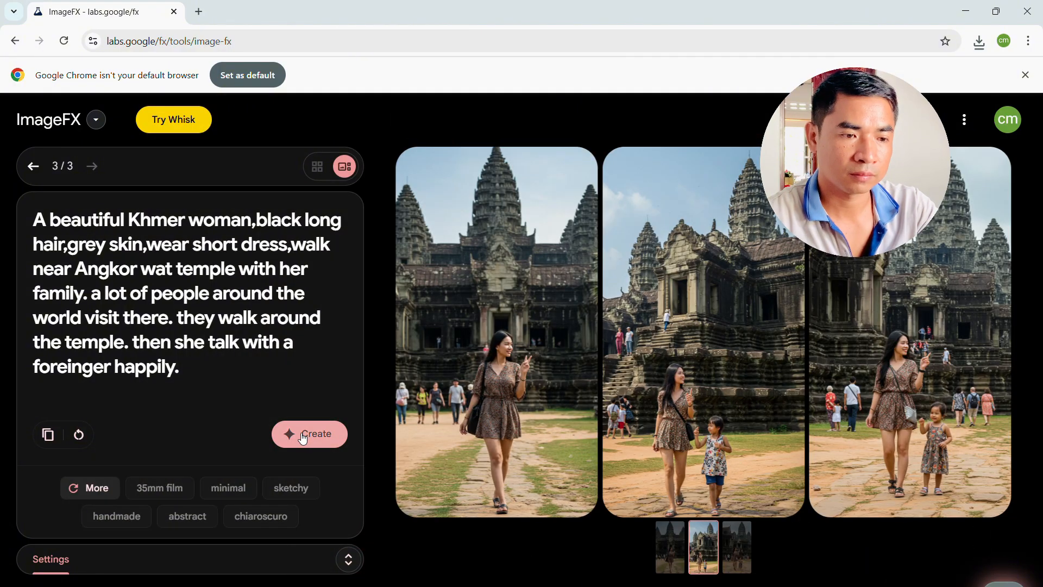
Step: Download the middle image of the woman walking with the child in blue shorts in front of the temple
{"action": "mouse_move", "coordinate": [733, 364]}
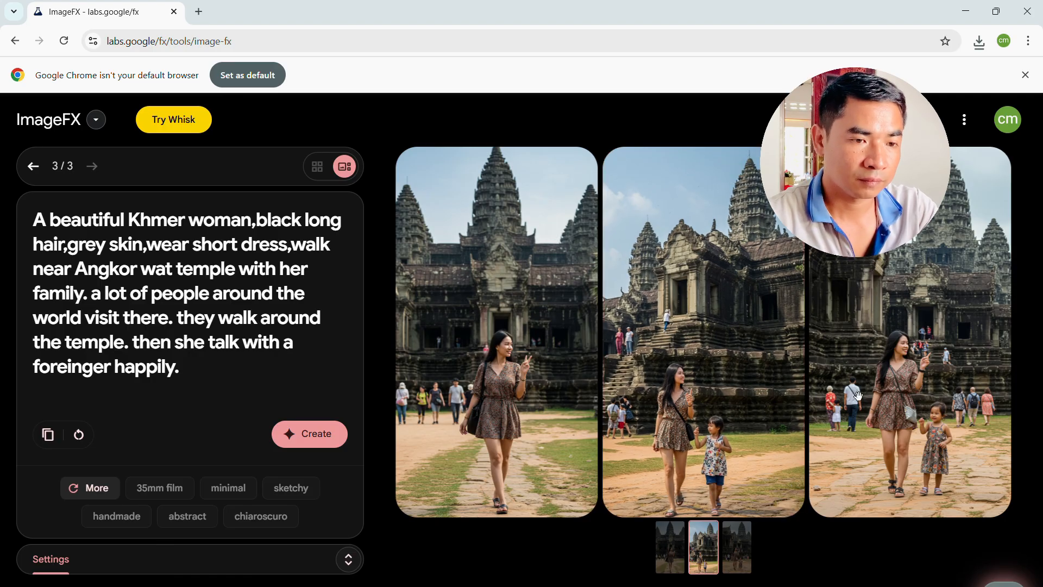
{"action": "mouse_move", "coordinate": [730, 483]}
{"action": "left_click", "coordinate": [749, 503]}
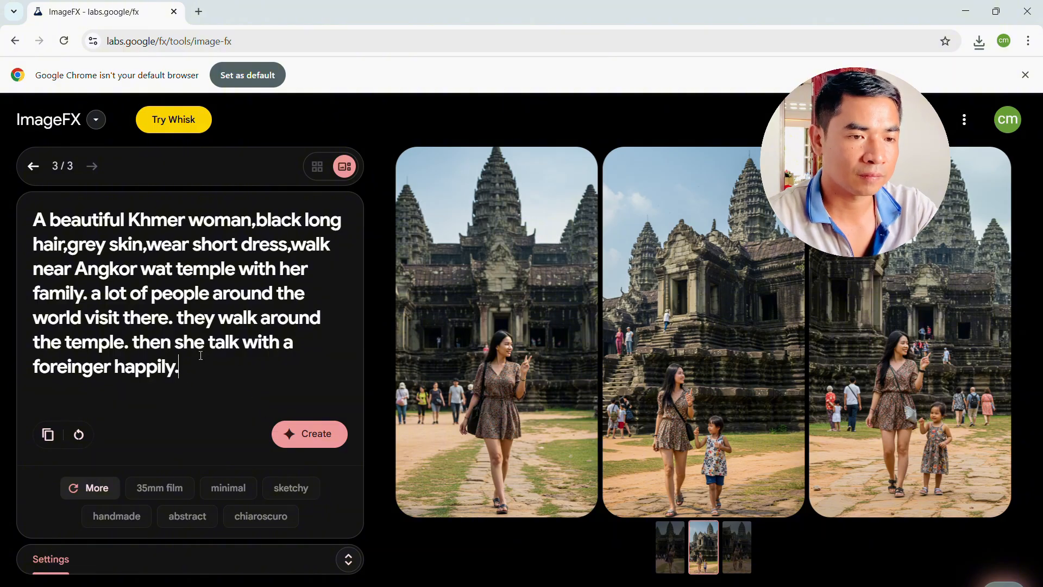
Step: Add "after the comeback home by their car." to the end of the prompt and generate the images
{"action": "type", "text": "af"}
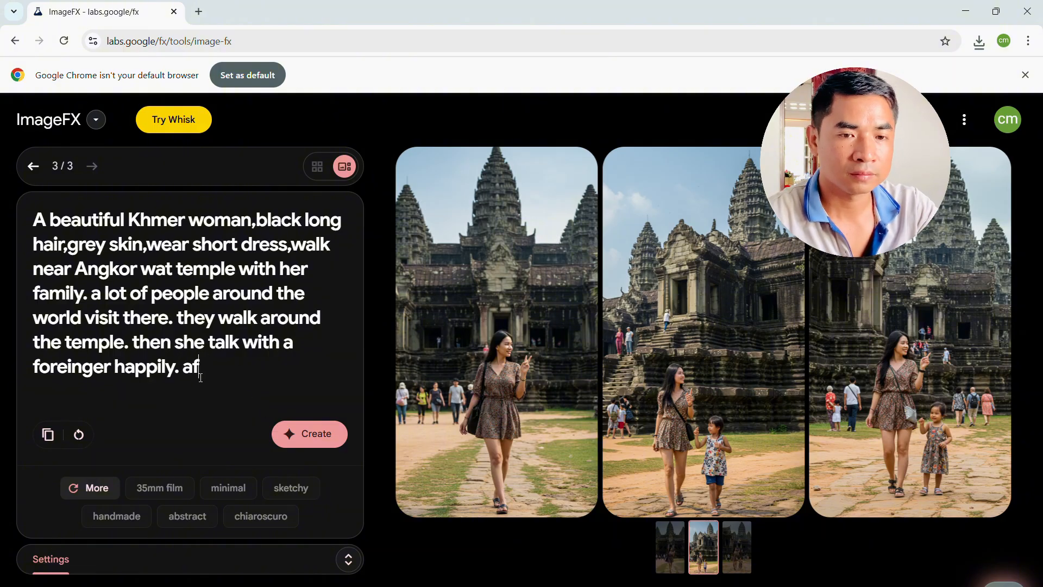
{"action": "type", "text": "ter"}
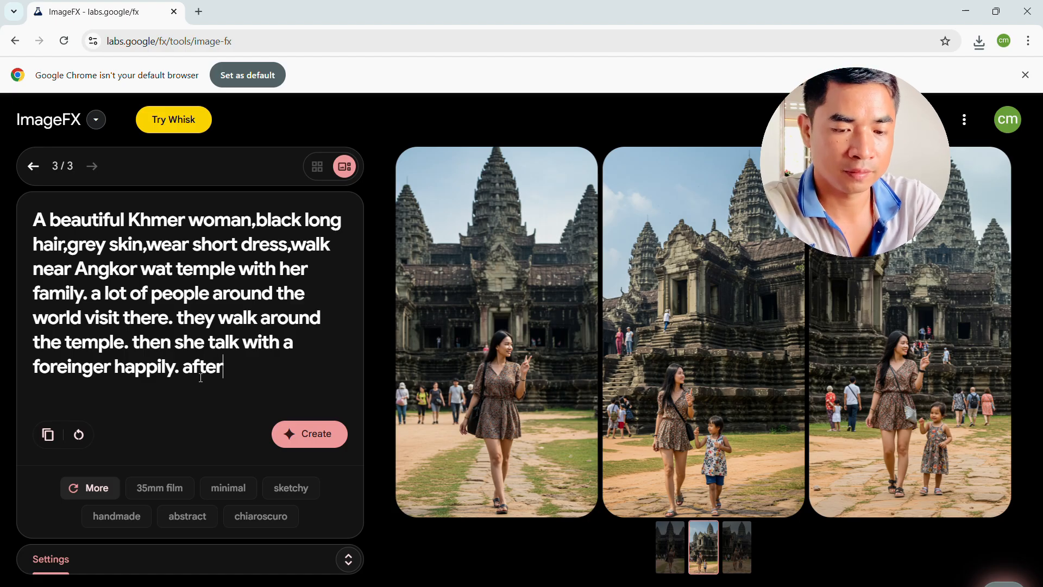
{"action": "type", "text": " the"}
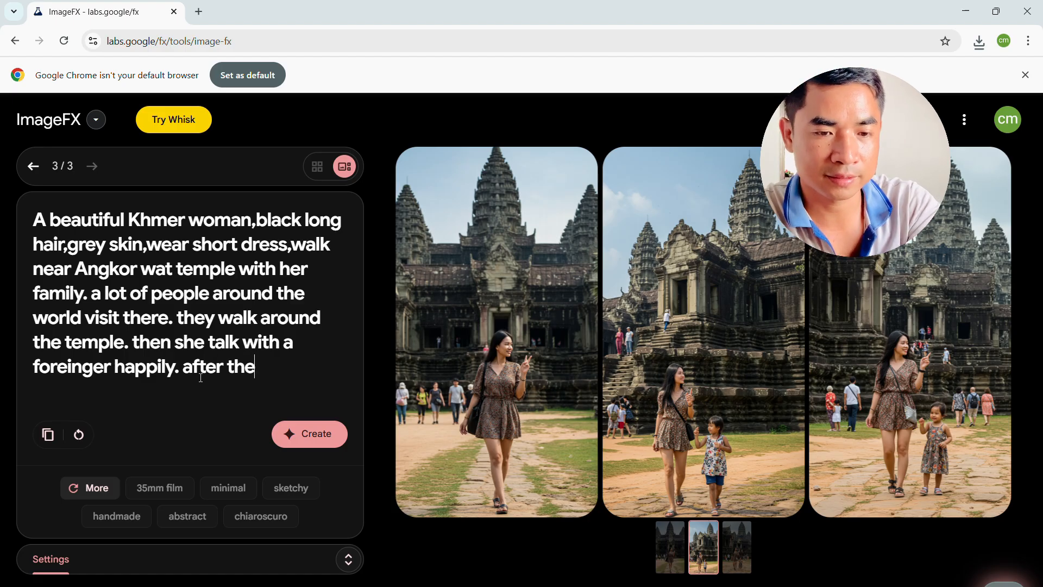
{"action": "type", "text": " com"}
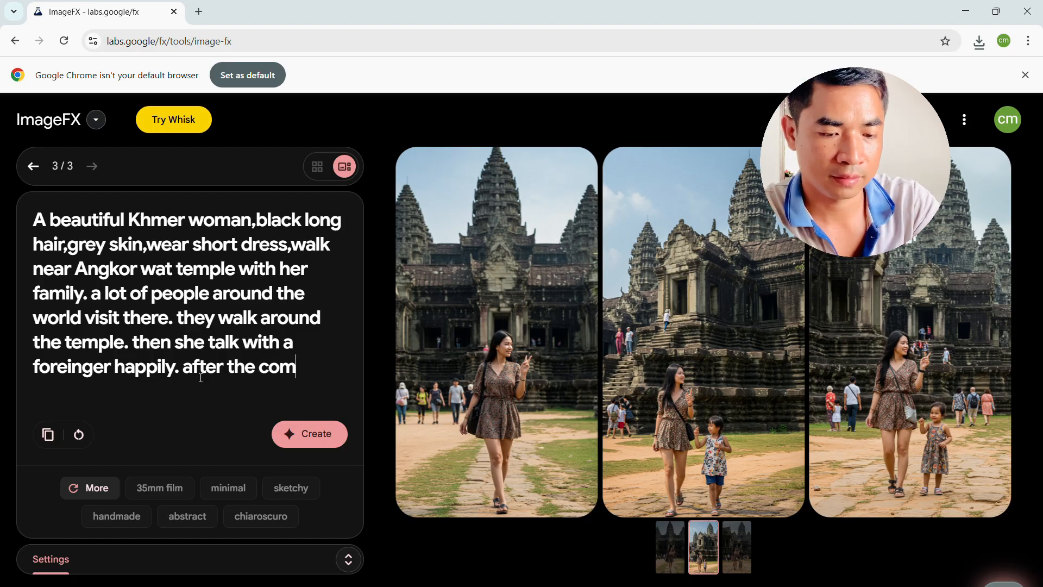
{"action": "type", "text": "e"}
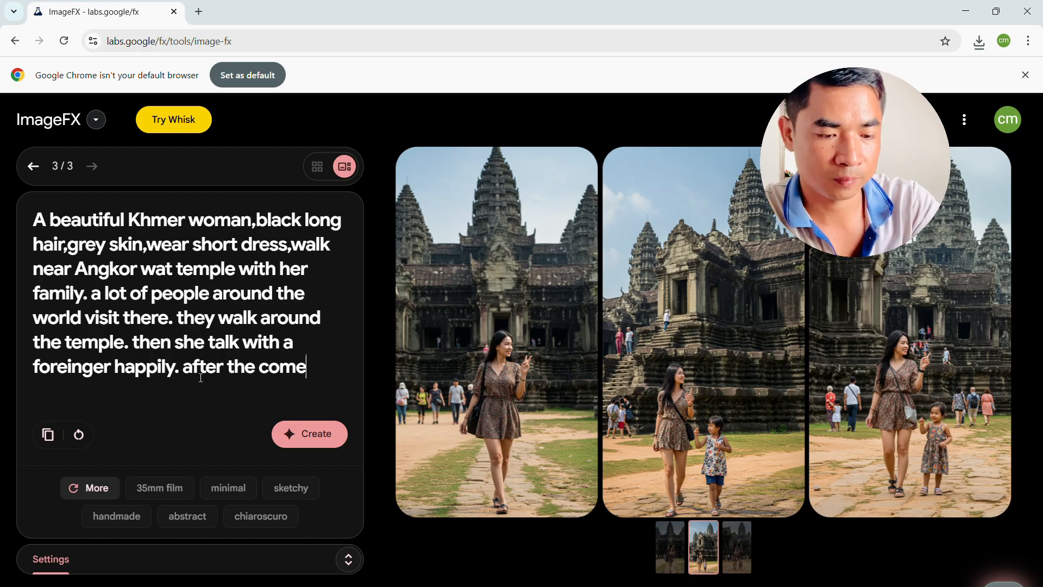
{"action": "type", "text": "back"}
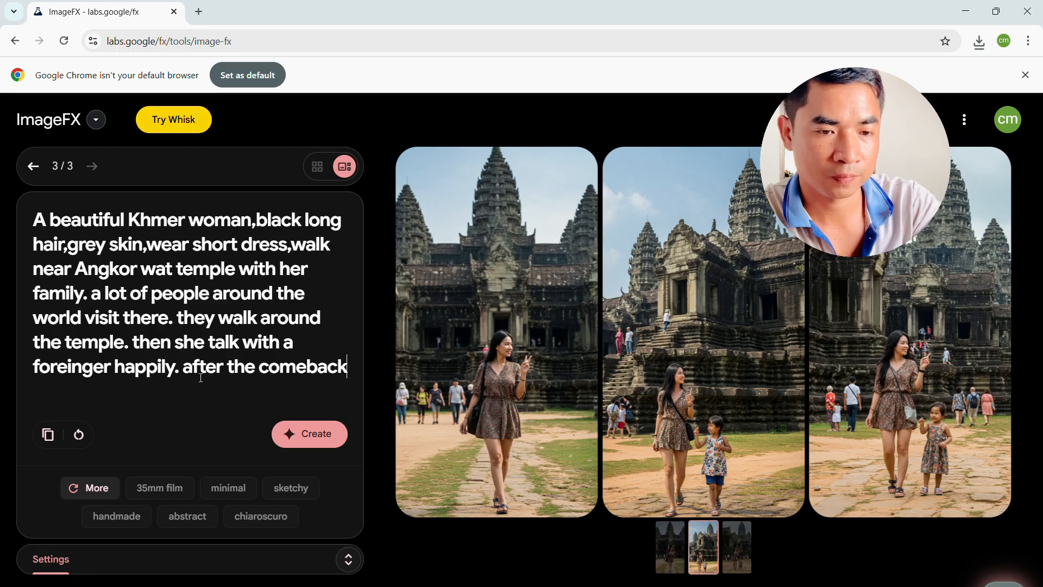
{"action": "type", "text": " home"}
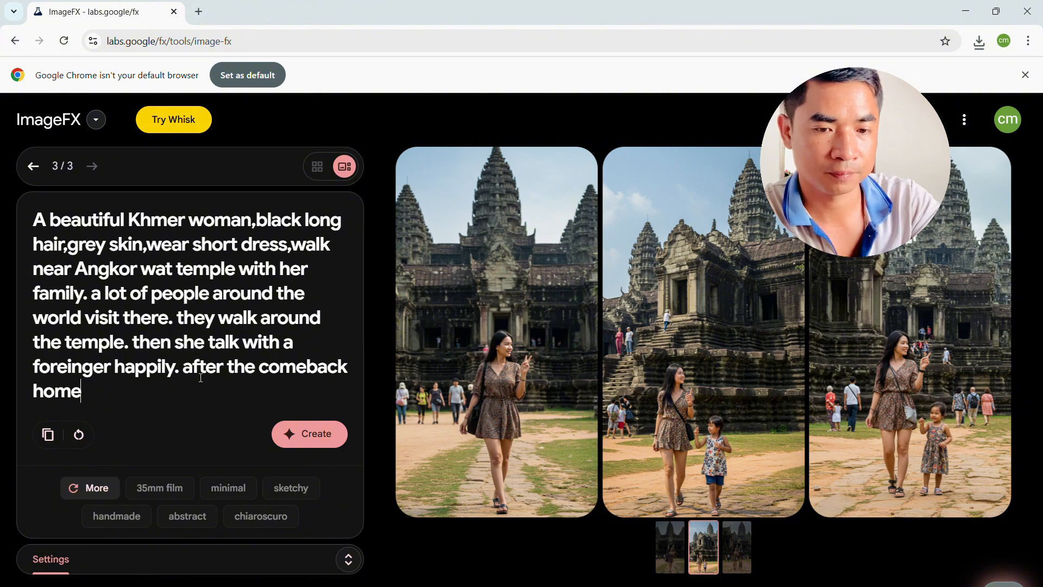
{"action": "type", "text": " by"}
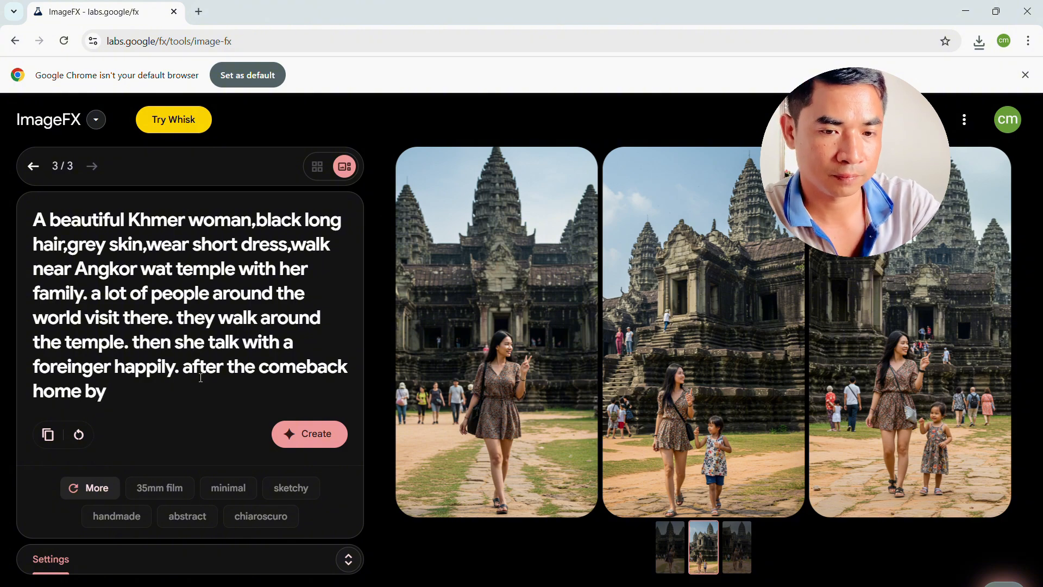
{"action": "type", "text": " the"}
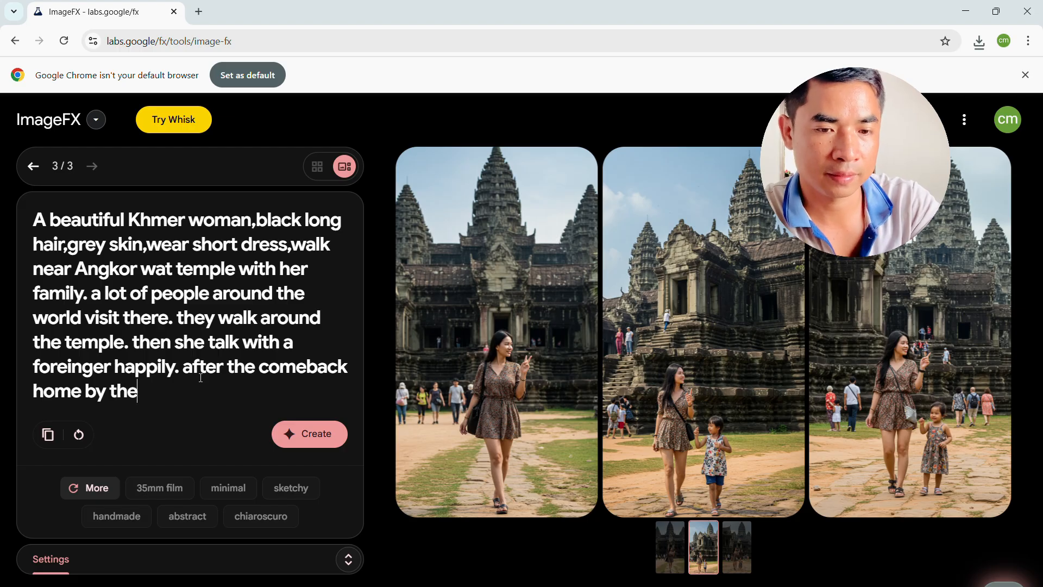
{"action": "type", "text": "ir"}
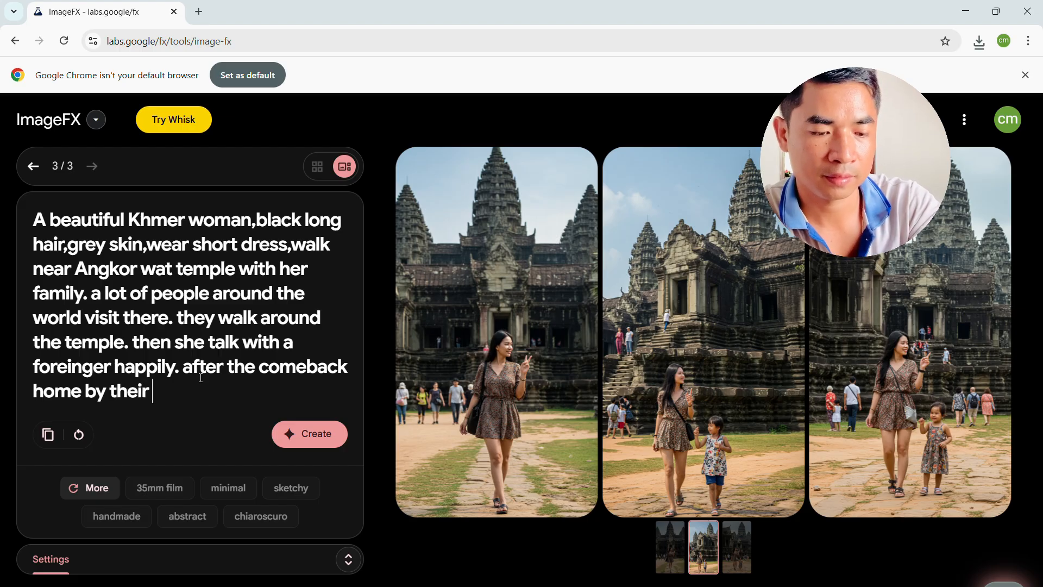
{"action": "type", "text": " car"}
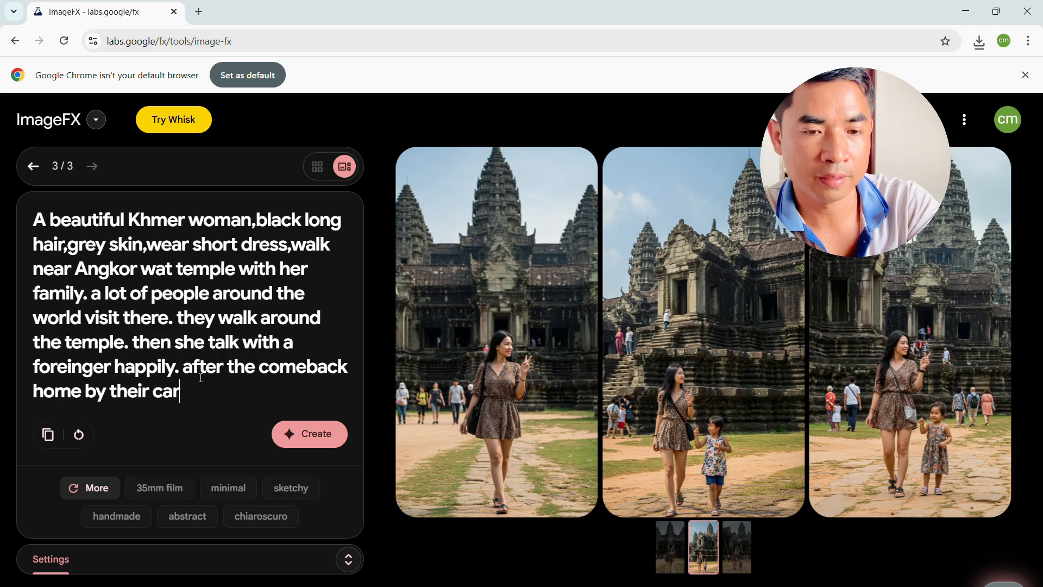
{"action": "type", "text": "."}
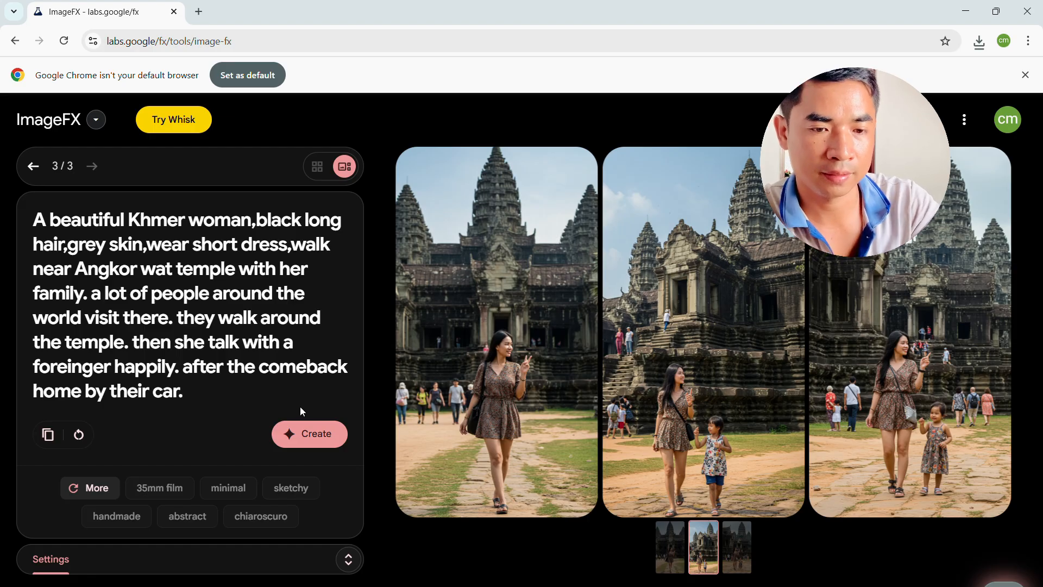
{"action": "left_click", "coordinate": [327, 435]}
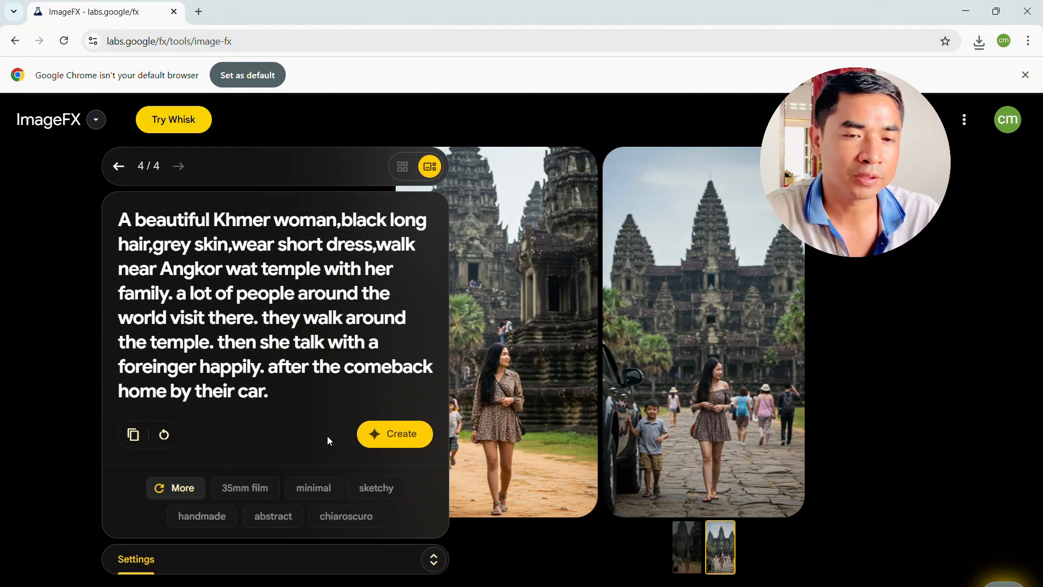
Step: Download both new images of the woman walking in front of the temple beside a parked car
{"action": "mouse_move", "coordinate": [664, 356]}
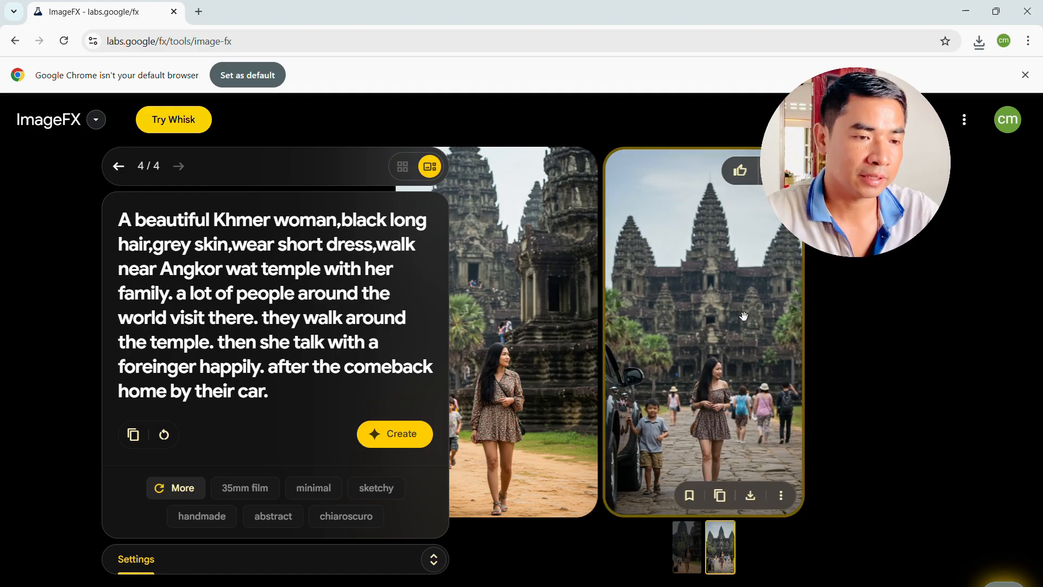
{"action": "left_click", "coordinate": [750, 496]}
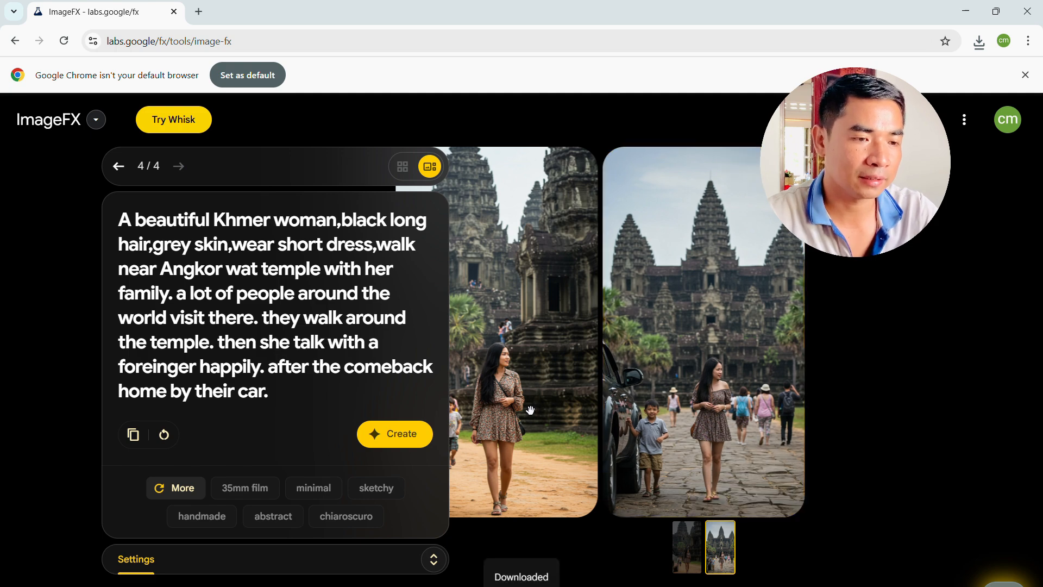
{"action": "left_click", "coordinate": [687, 545]}
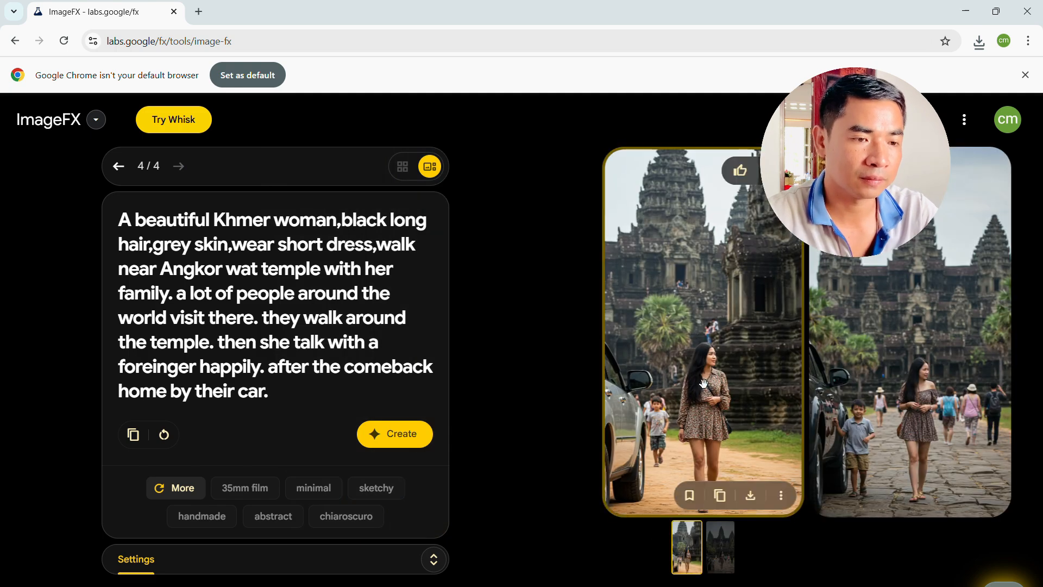
{"action": "left_click", "coordinate": [750, 495]}
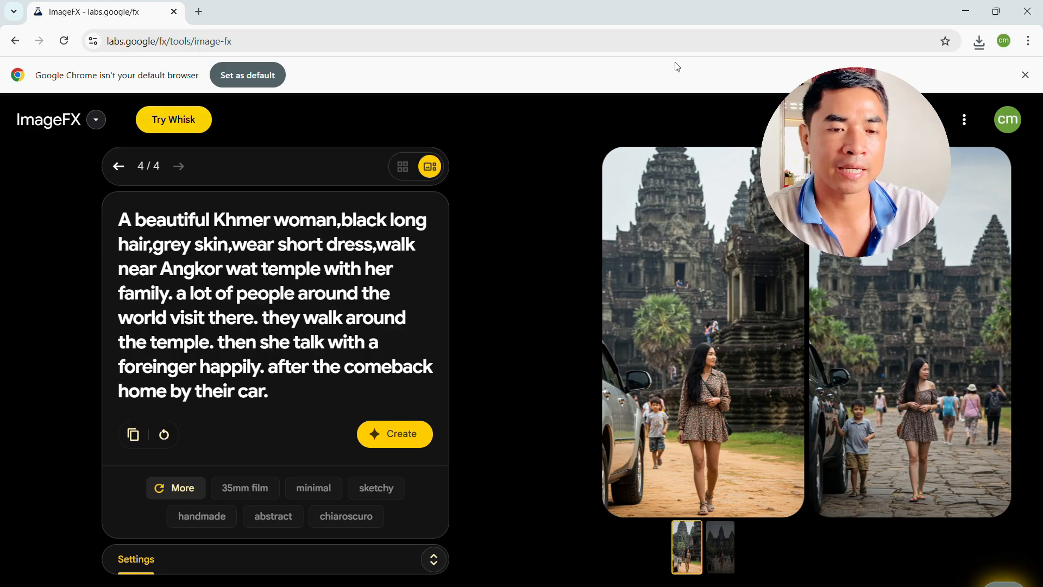
Step: Close the browser and show the Downloads folder in File Explorer
{"action": "left_click", "coordinate": [1026, 10]}
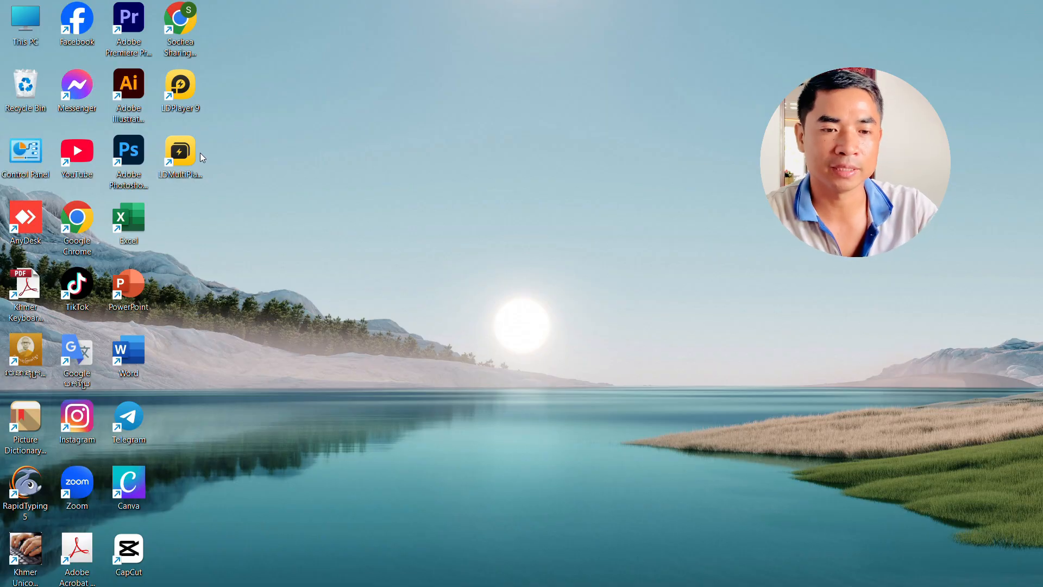
{"action": "key", "text": "super+e"}
{"action": "left_click", "coordinate": [103, 244]}
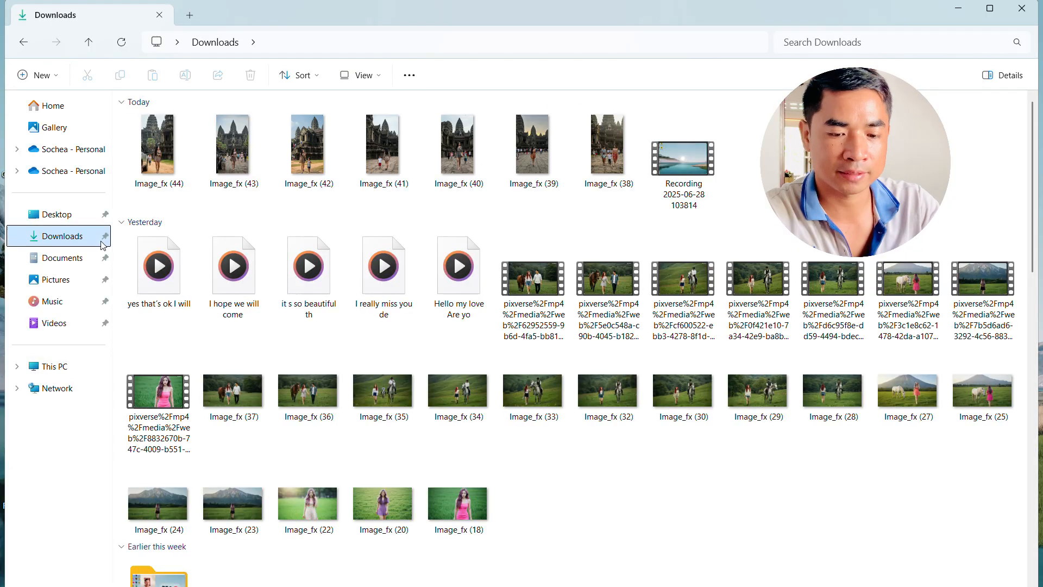
{"action": "left_click", "coordinate": [597, 150]}
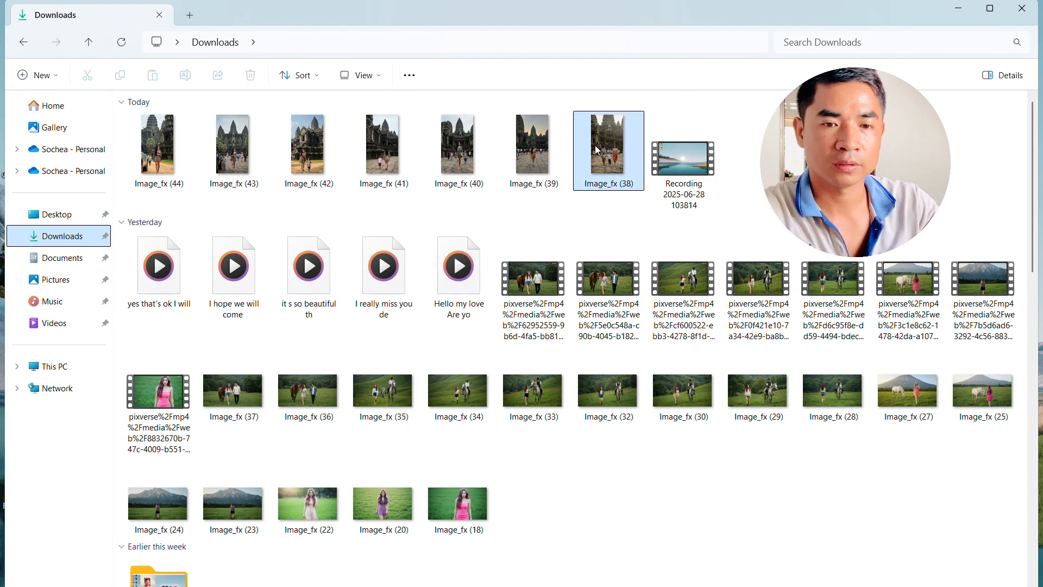
{"action": "double_click", "coordinate": [600, 146]}
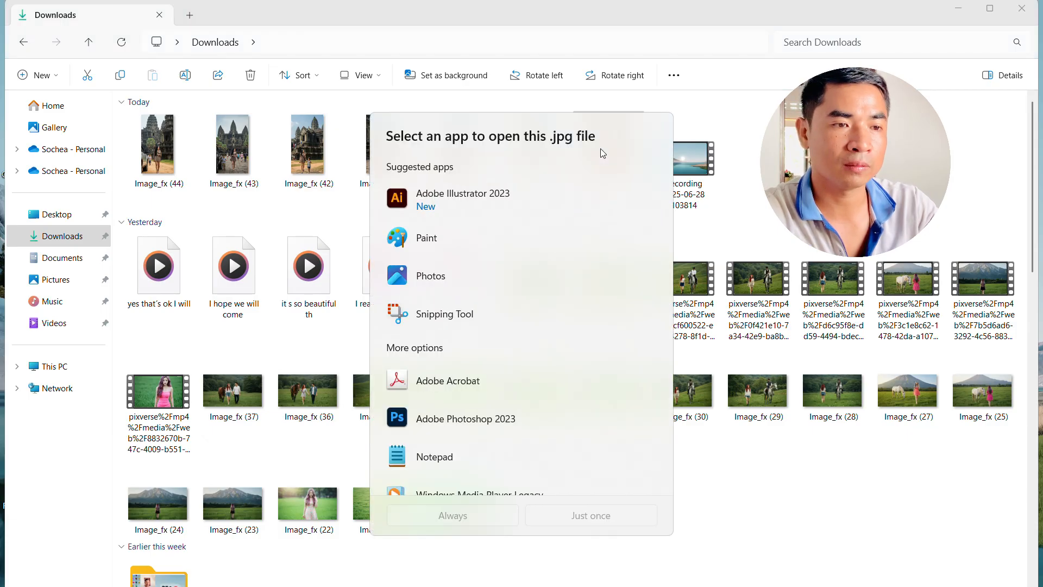
{"action": "left_click", "coordinate": [455, 198]}
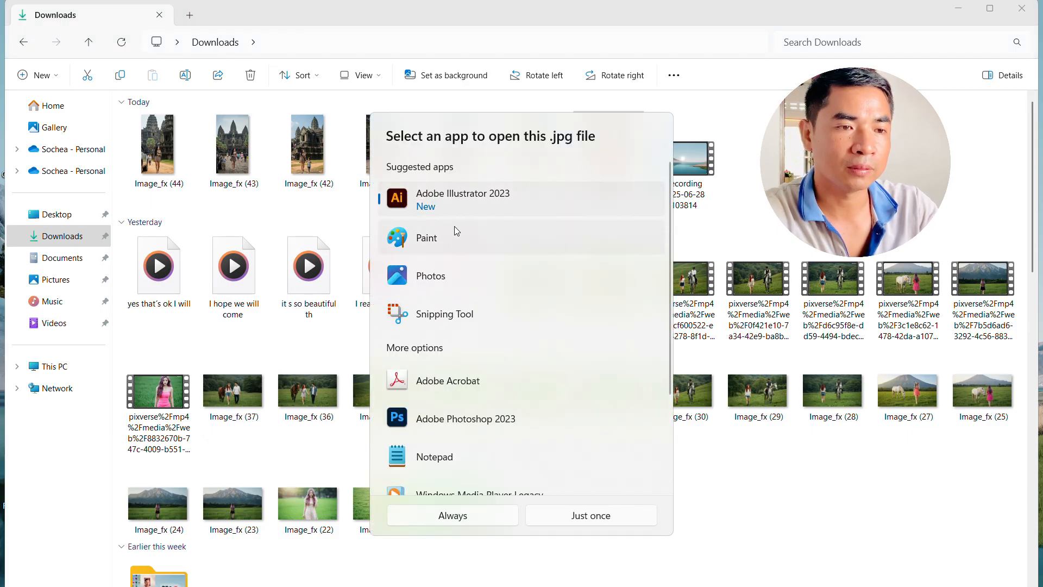
{"action": "left_click", "coordinate": [436, 280]}
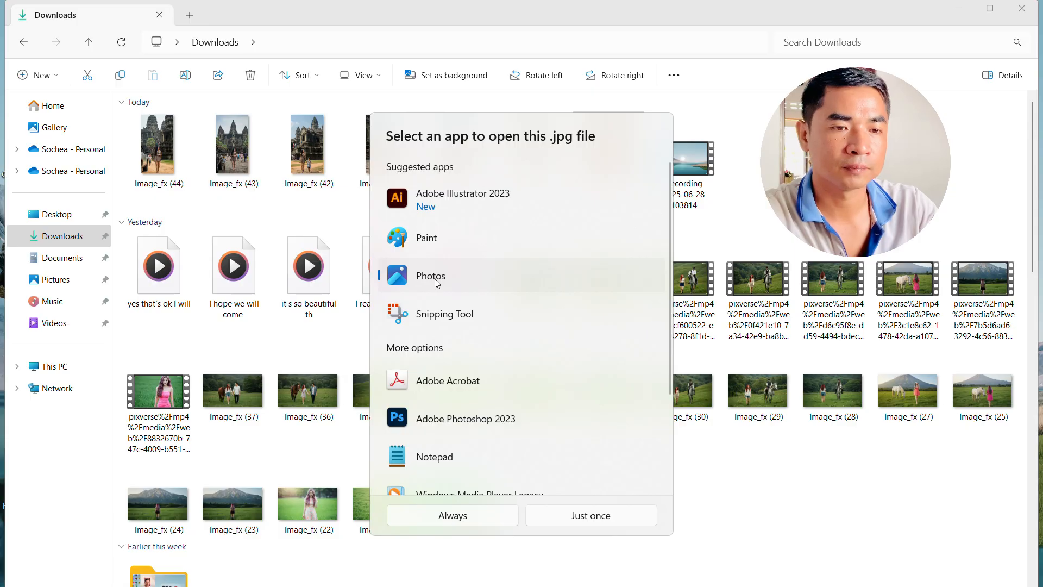
{"action": "left_click", "coordinate": [724, 221]}
Step: Try to open Image_fx (38) with Adobe Illustrator 2023 just once
{"action": "left_click", "coordinate": [593, 143]}
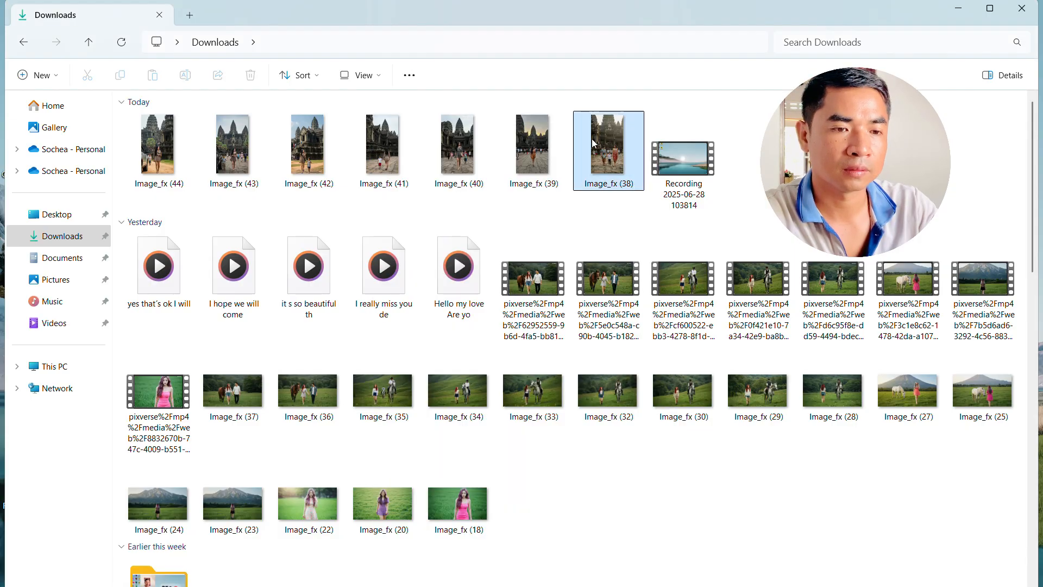
{"action": "right_click", "coordinate": [593, 144]}
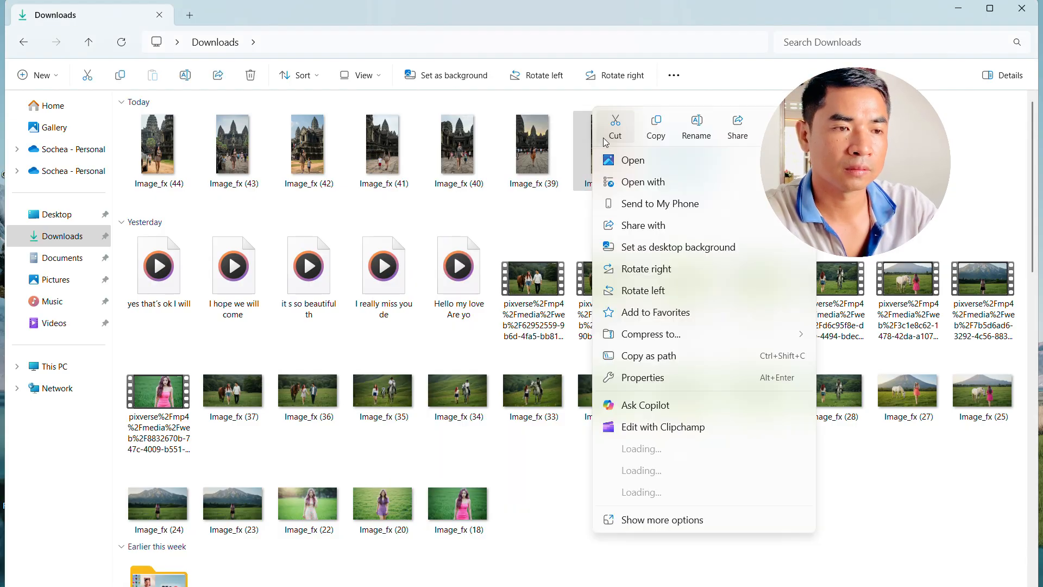
{"action": "left_click", "coordinate": [633, 179]}
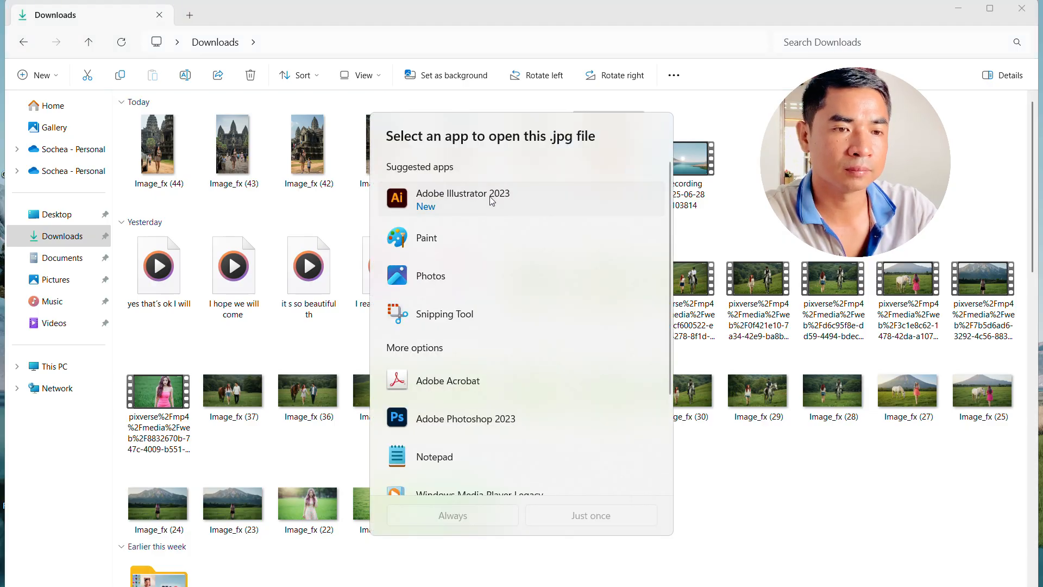
{"action": "left_click", "coordinate": [492, 201]}
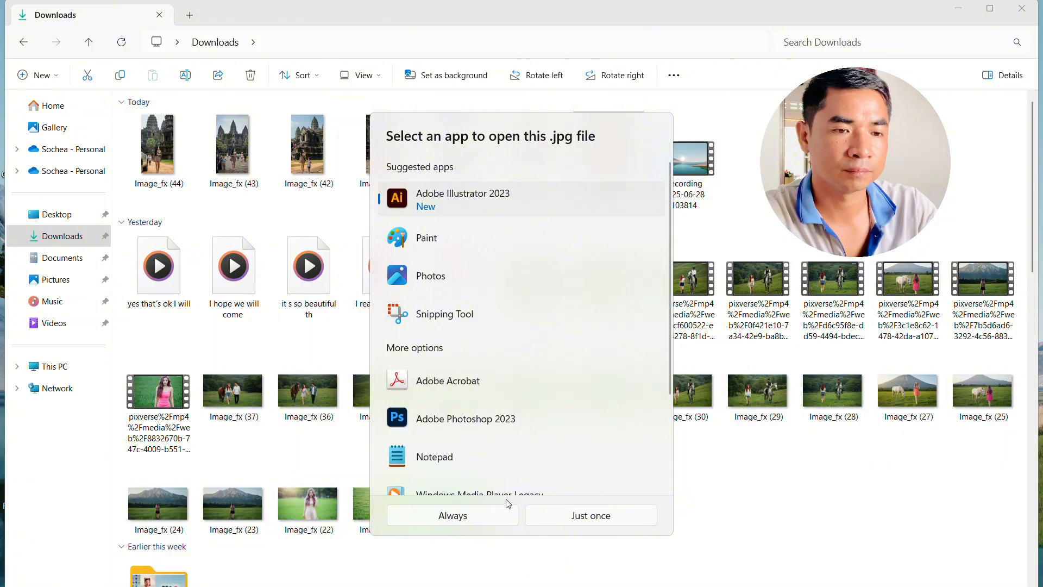
{"action": "left_click", "coordinate": [593, 516]}
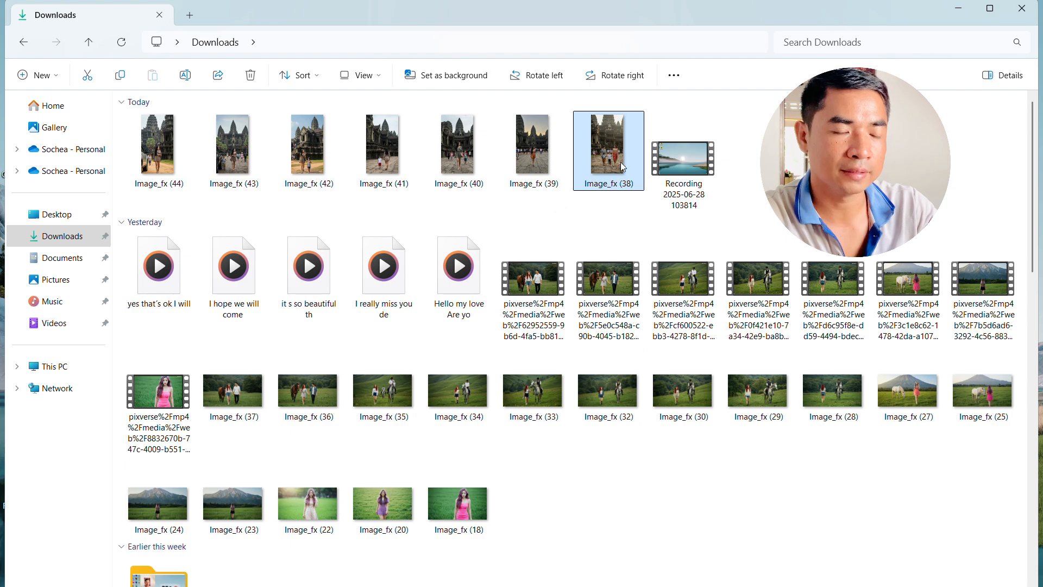
Step: View Image_fx (38) in the Photos app and close the viewer
{"action": "right_click", "coordinate": [592, 131]}
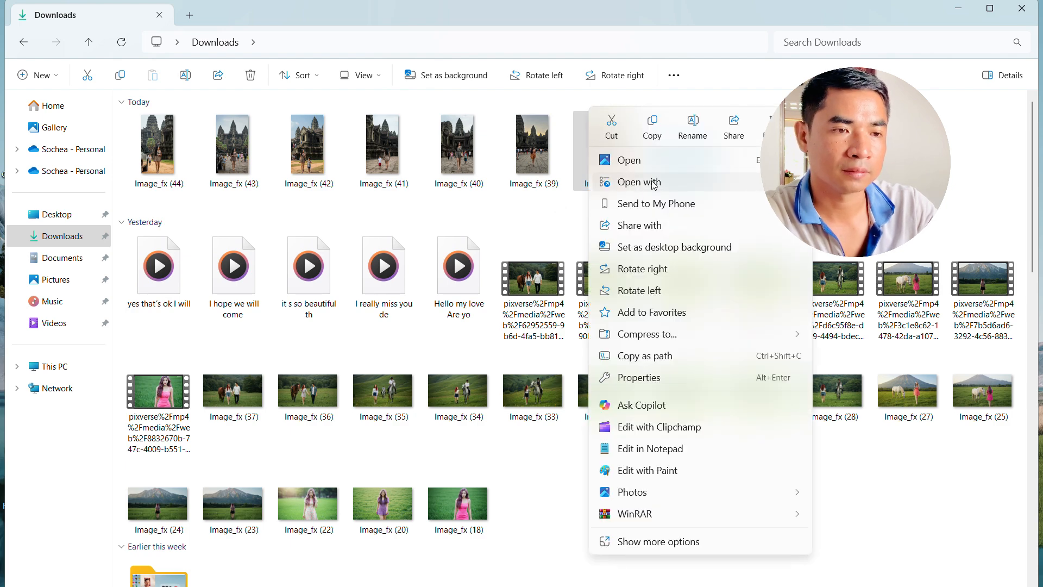
{"action": "mouse_move", "coordinate": [693, 185]}
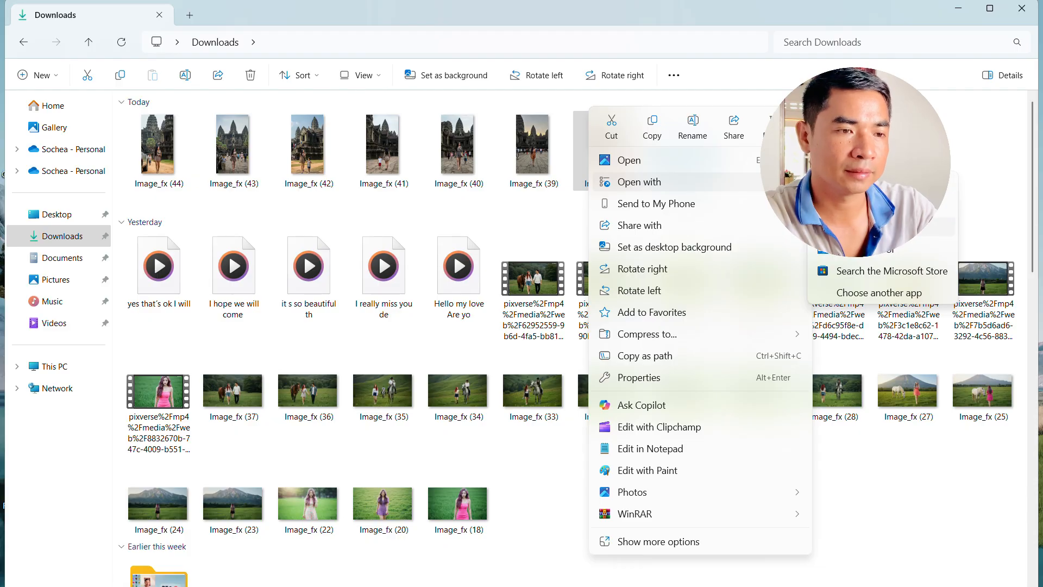
{"action": "left_click", "coordinate": [864, 227]}
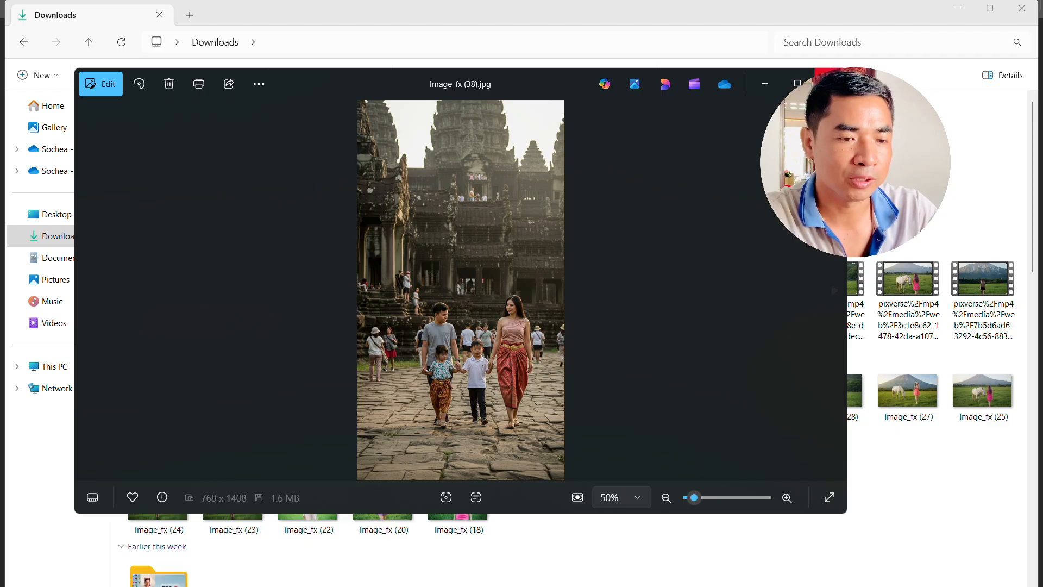
{"action": "left_click", "coordinate": [830, 83]}
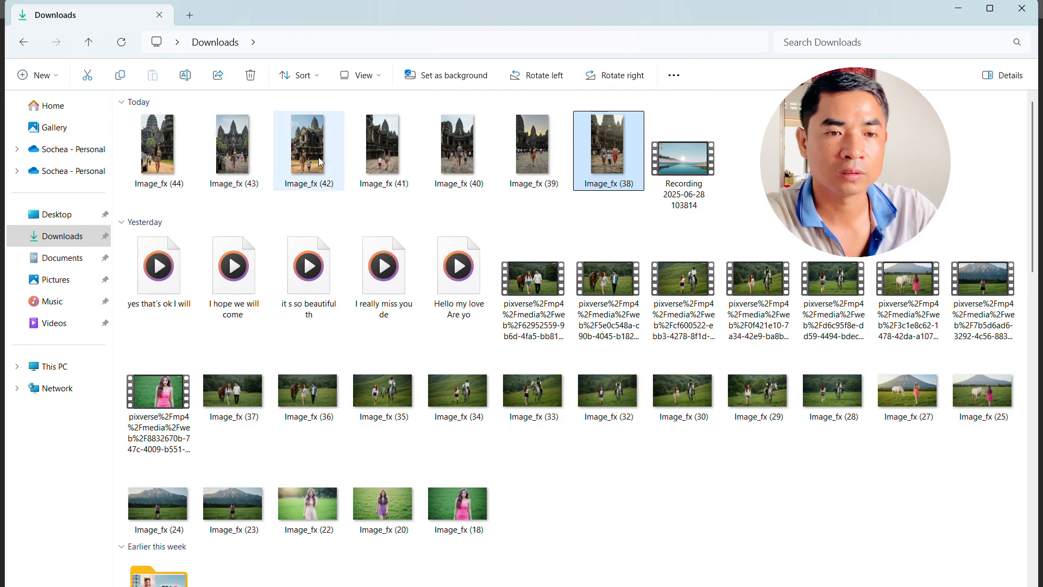
Step: View Image_fx (43) from the Downloads folder and close the viewer
{"action": "left_click", "coordinate": [227, 158]}
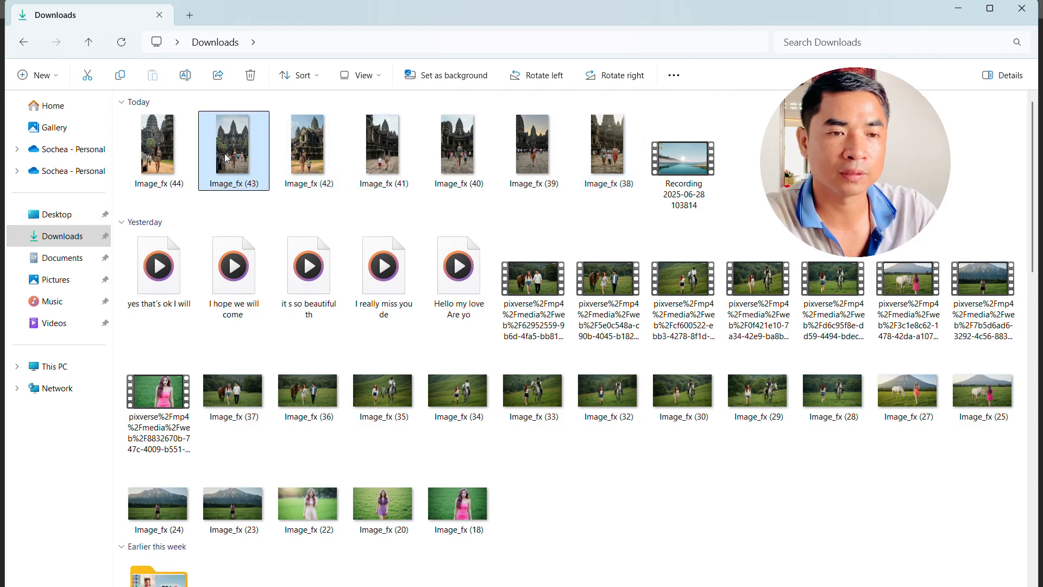
{"action": "double_click", "coordinate": [227, 157]}
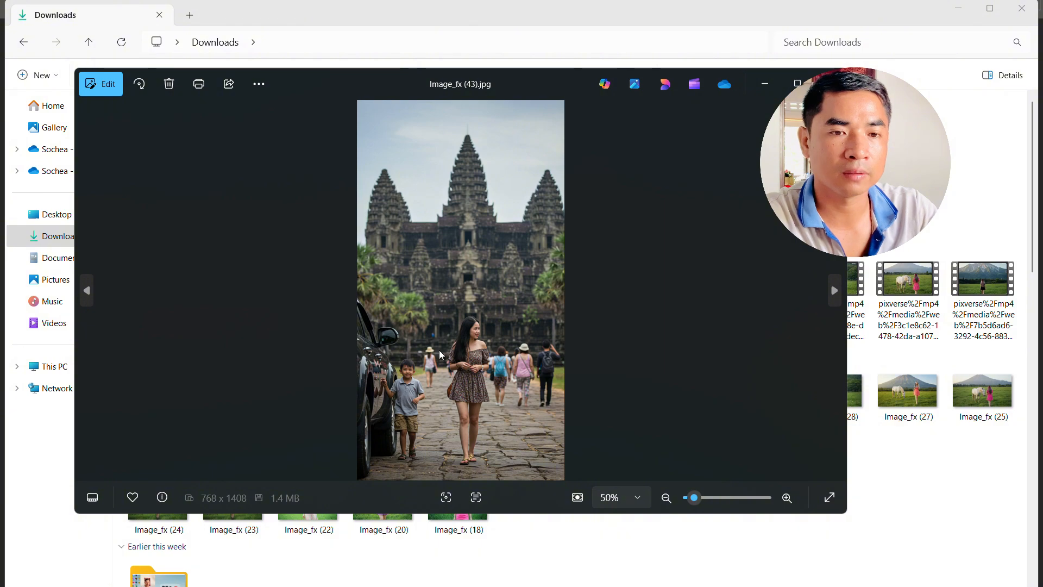
{"action": "left_click", "coordinate": [829, 83]}
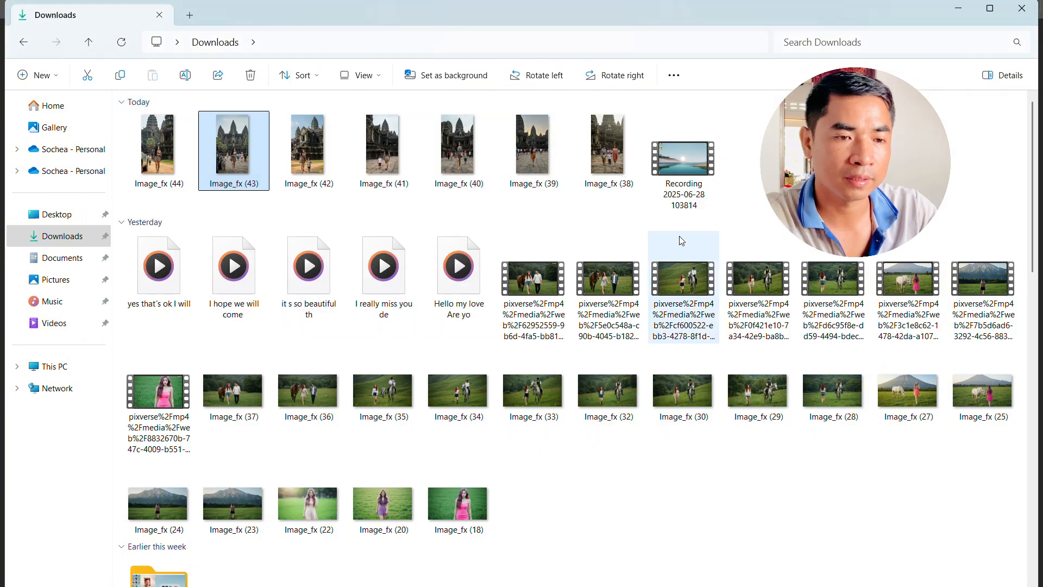